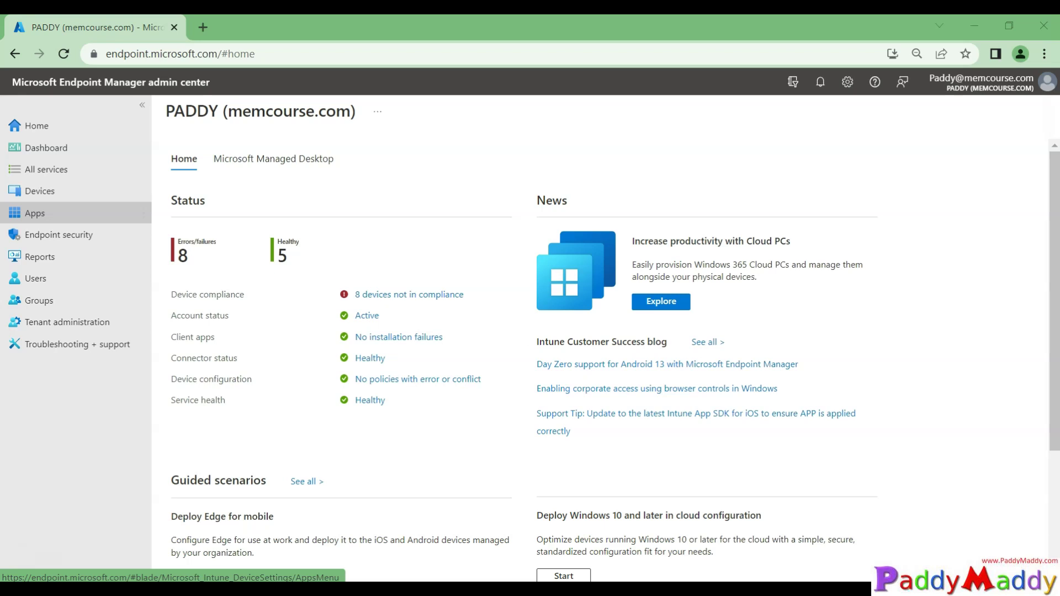
Step: Go to Devices > Windows > Configuration profiles and start a new profile
click(41, 194)
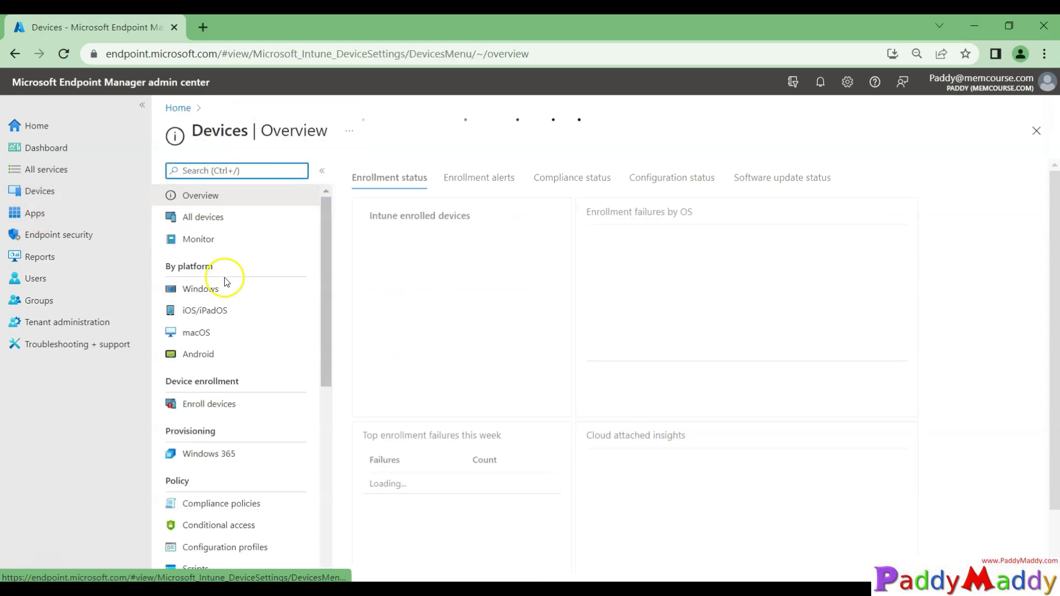
click(226, 296)
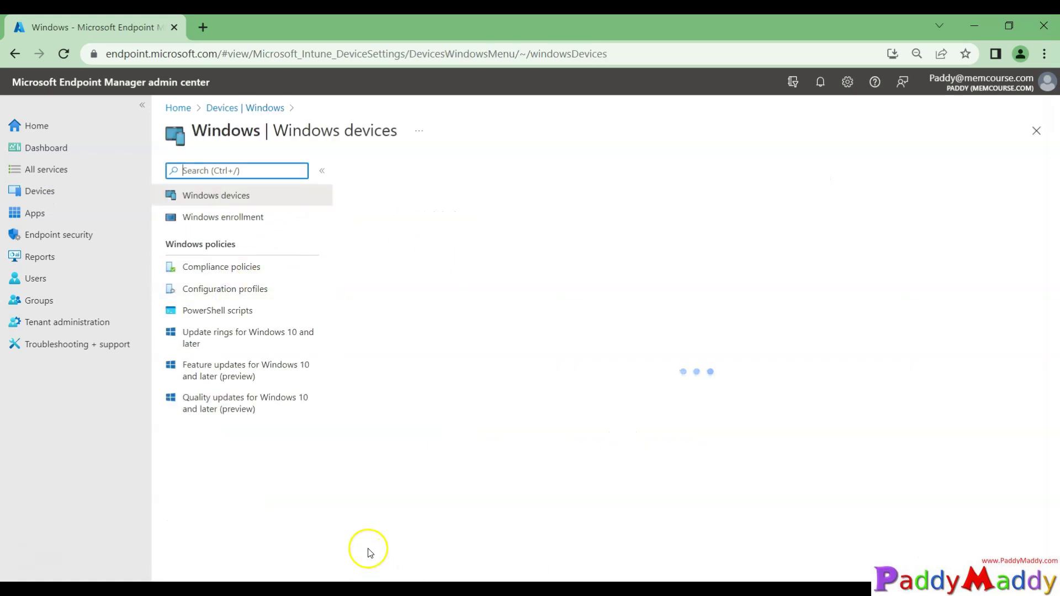
click(260, 291)
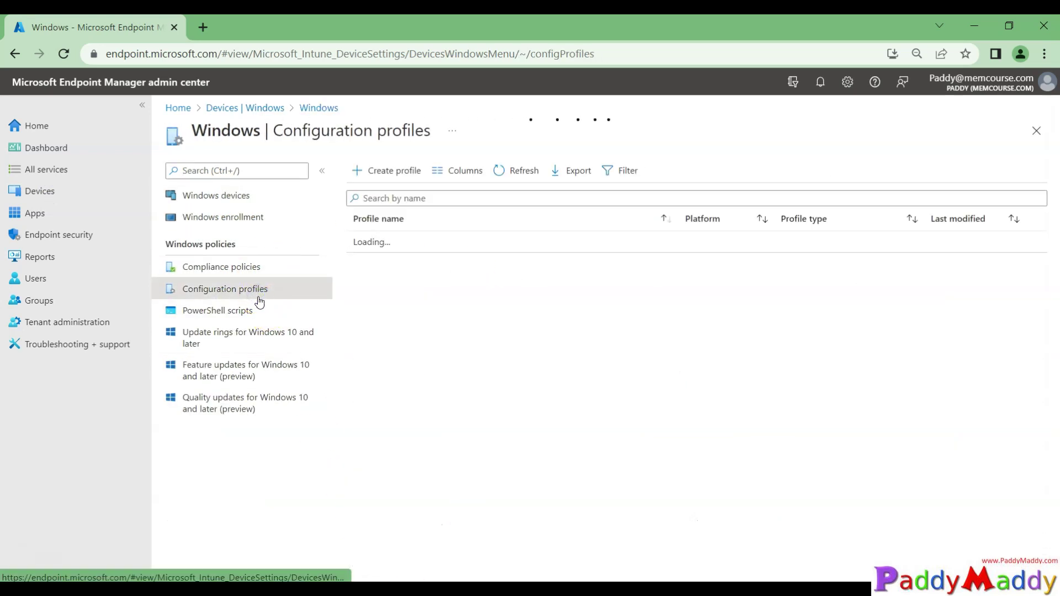
click(373, 170)
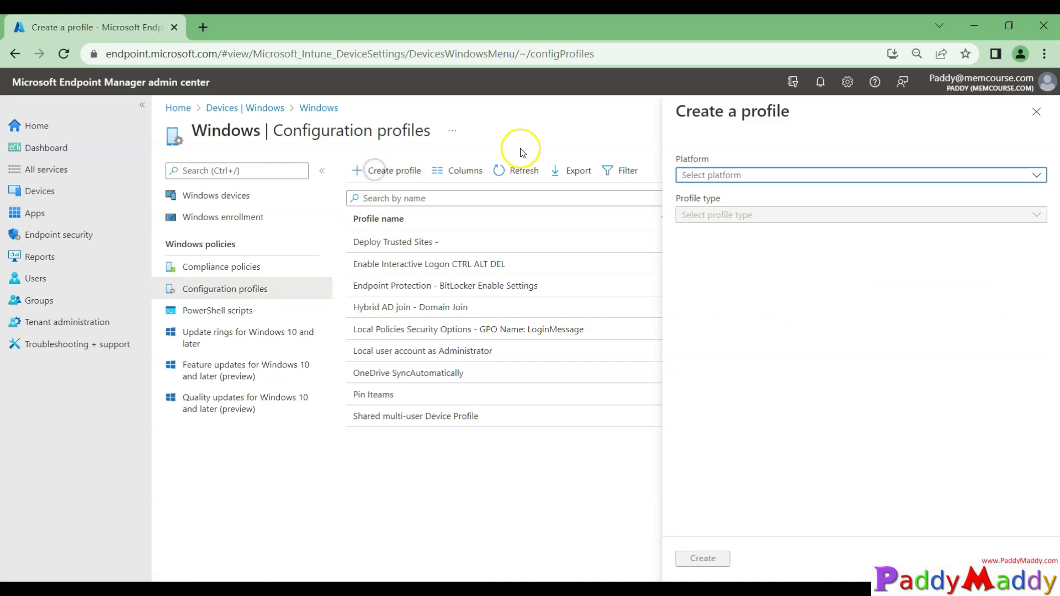
Step: Choose Windows 10 and later, Templates, Administrative Templates, and create the profile
click(743, 176)
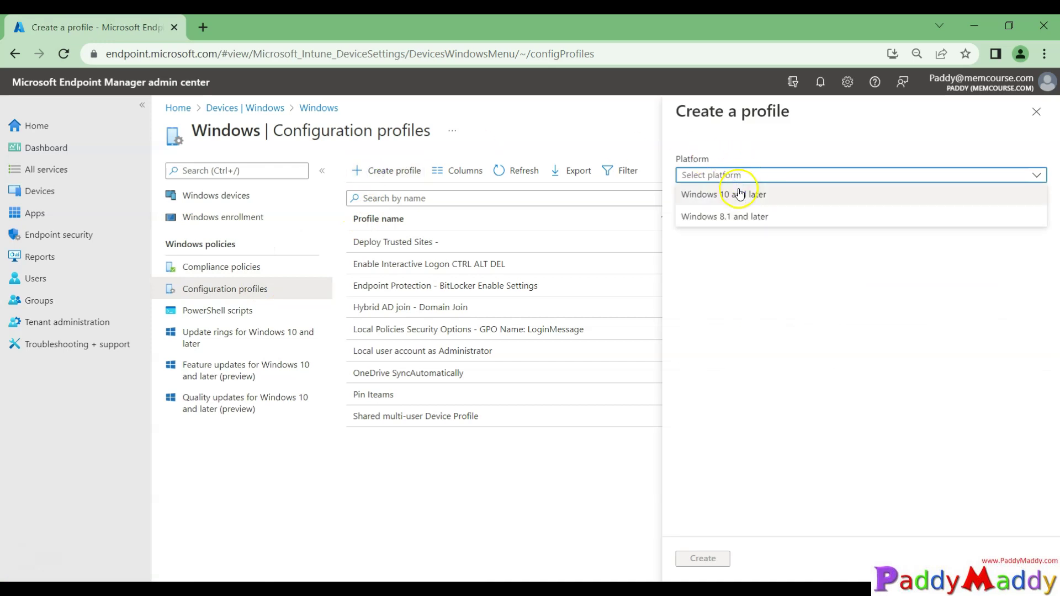
click(740, 196)
click(732, 216)
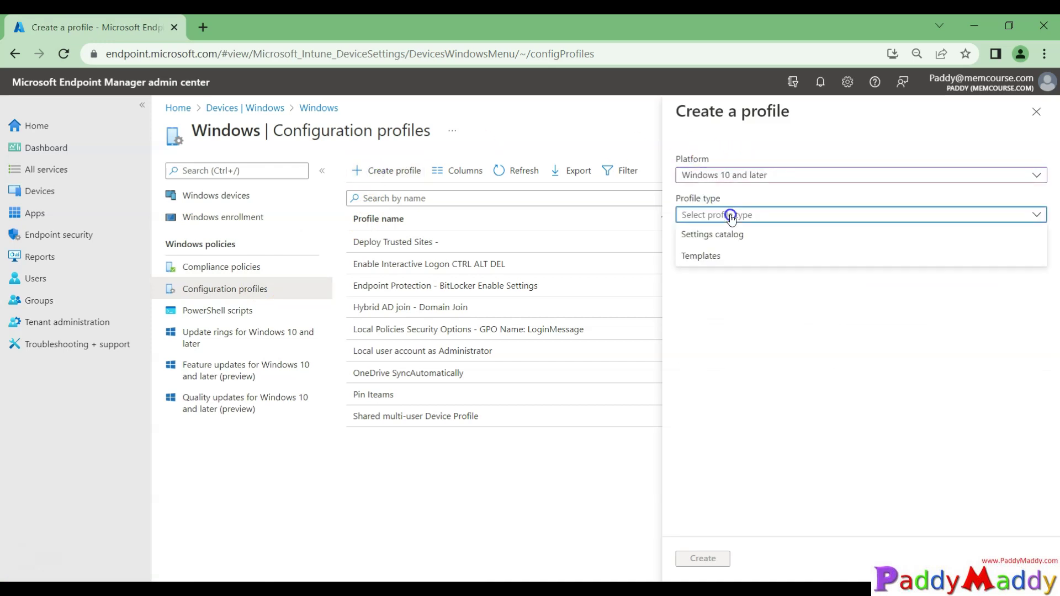
click(728, 256)
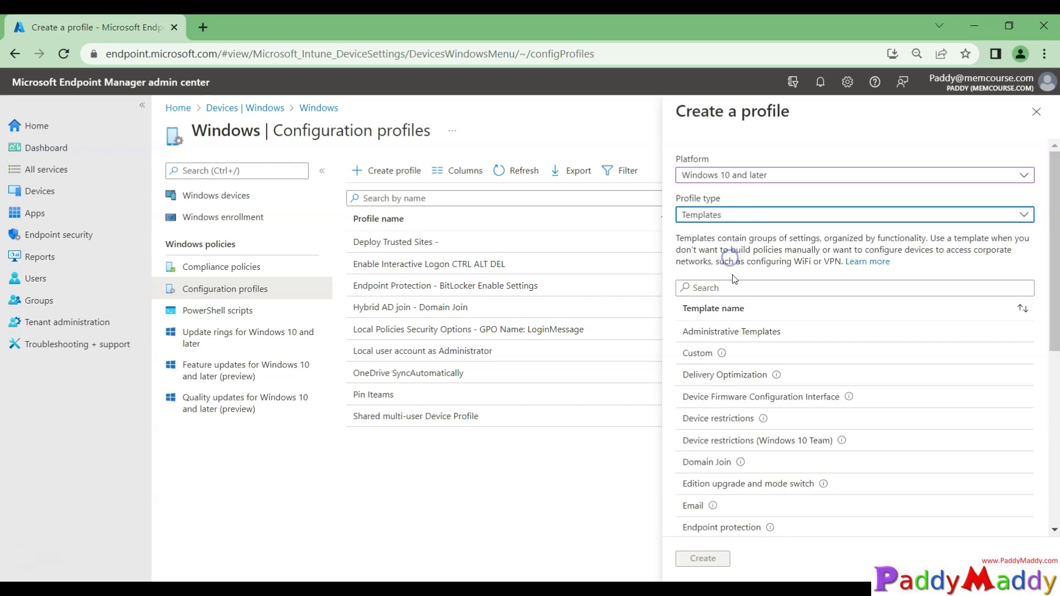
click(726, 331)
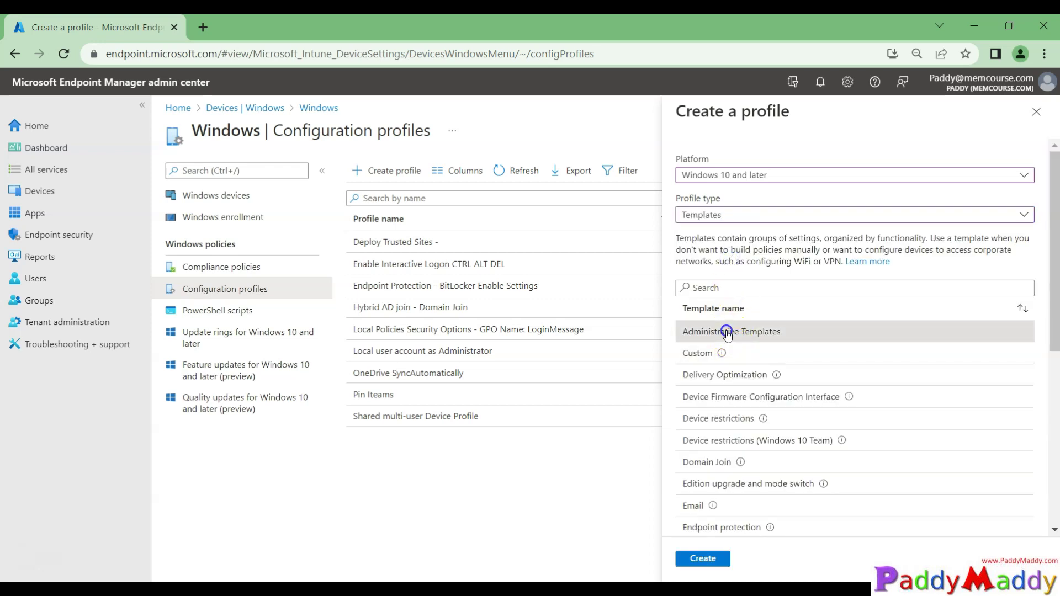
click(705, 558)
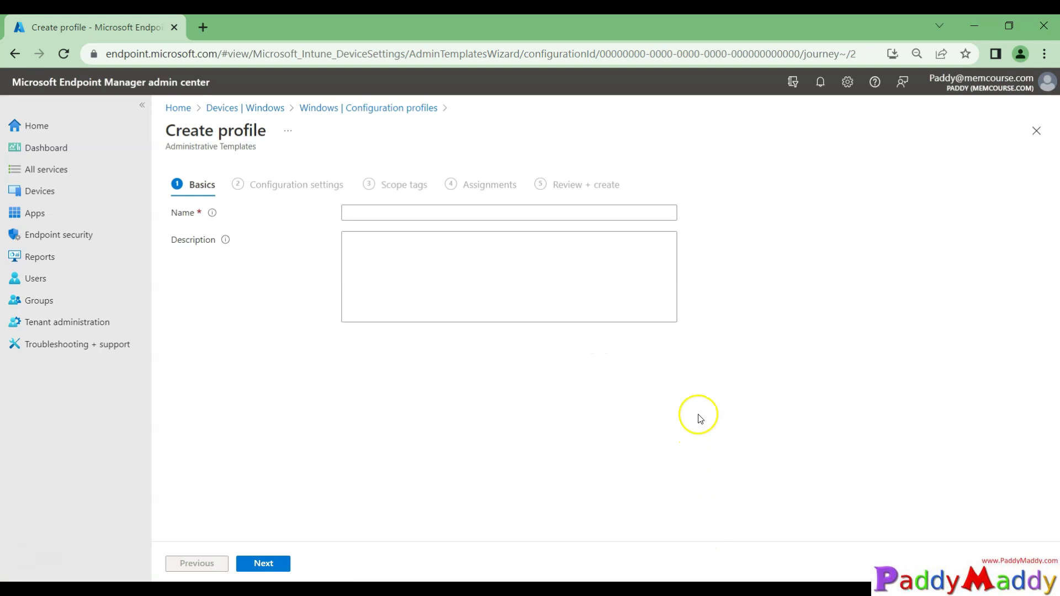
Step: Name the profile 'Configure Team Site Libraries to Sync Automatically' and continue to Configuration settings
click(376, 211)
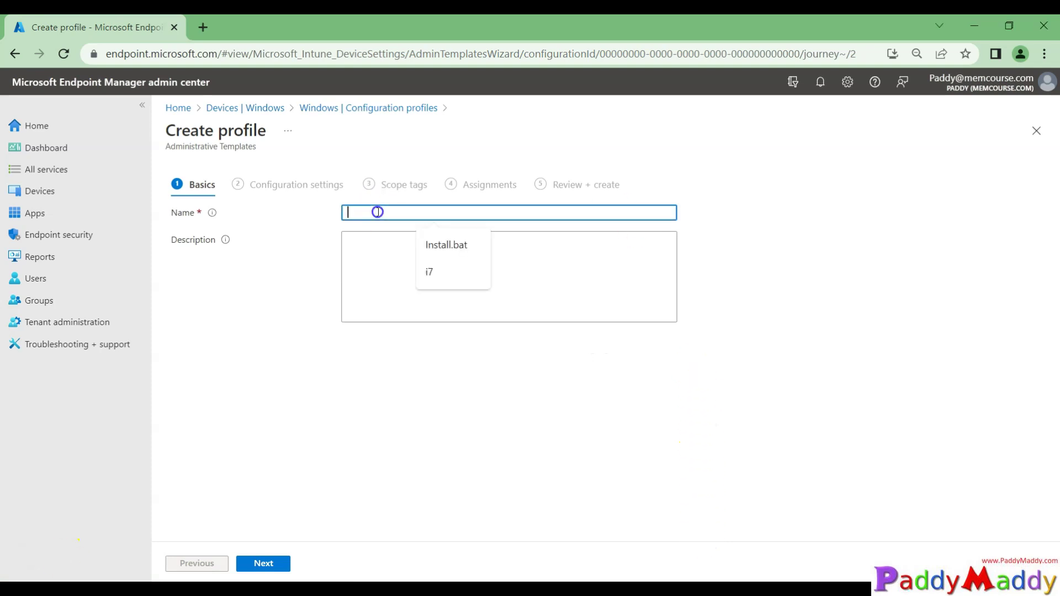
text(Configure Team Site Libraries to Sync Automatically)
click(354, 277)
click(263, 563)
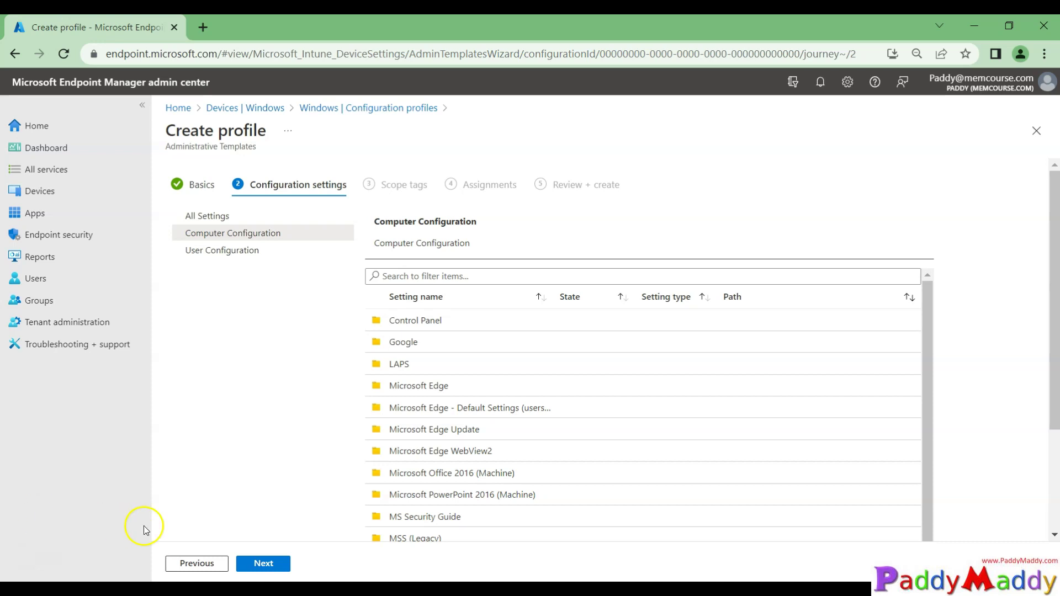
Step: Filter Computer Configuration for 'Configure team site libraries to sync automatically' and open that setting
click(415, 275)
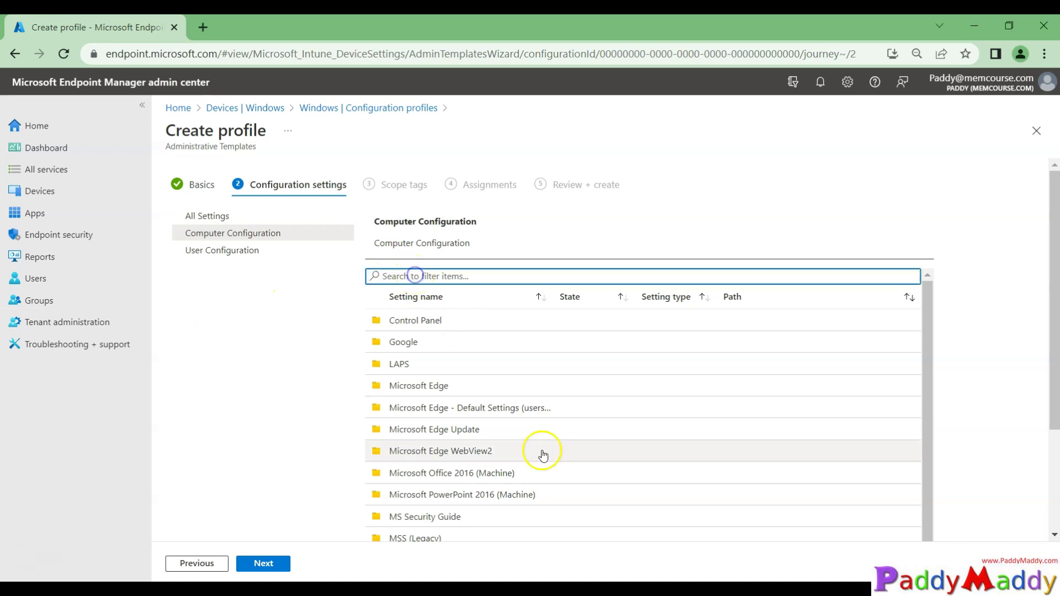
scroll(540, 449, down, 1)
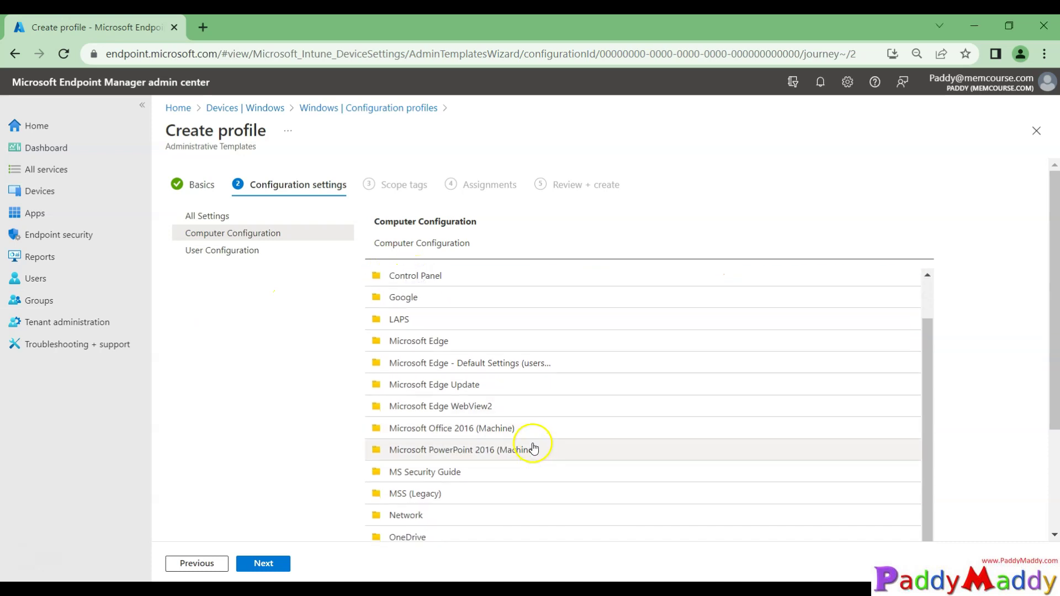
scroll(501, 380, up, 1)
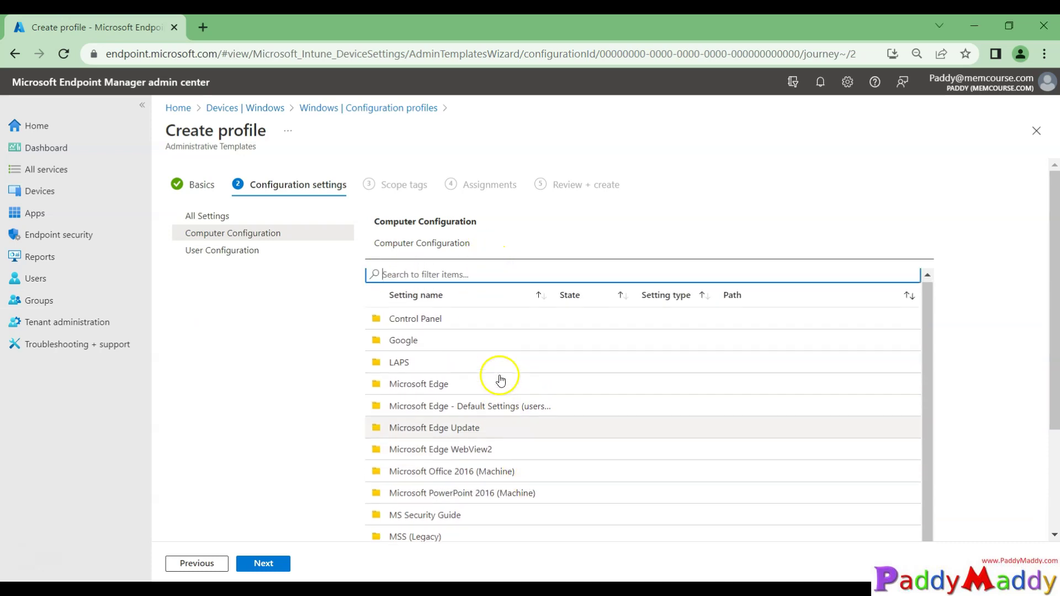
click(464, 276)
text(Configure Team Site Libraries to Sync Automatically)
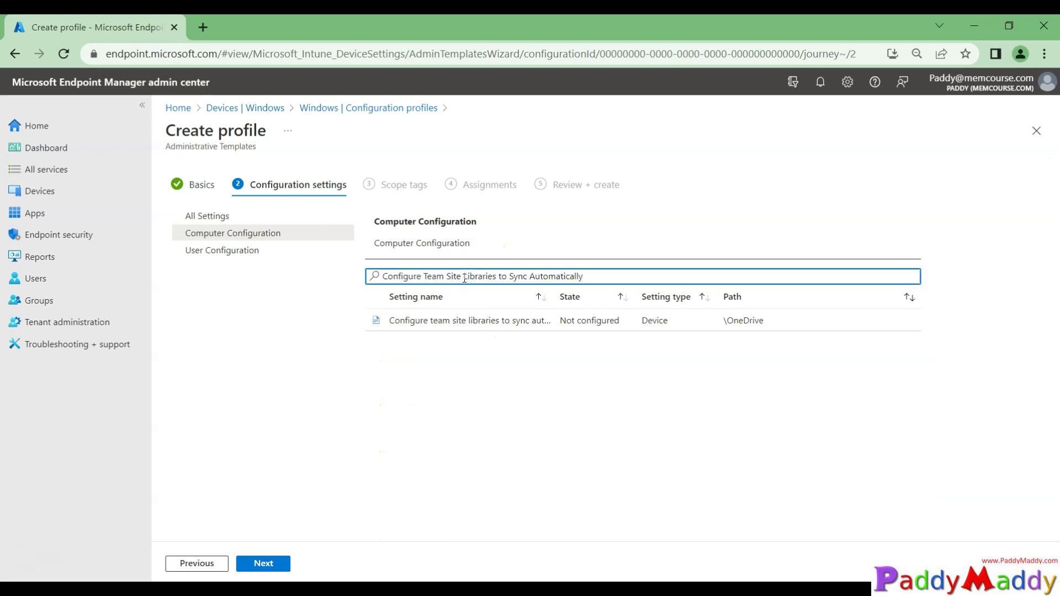
double_click(554, 296)
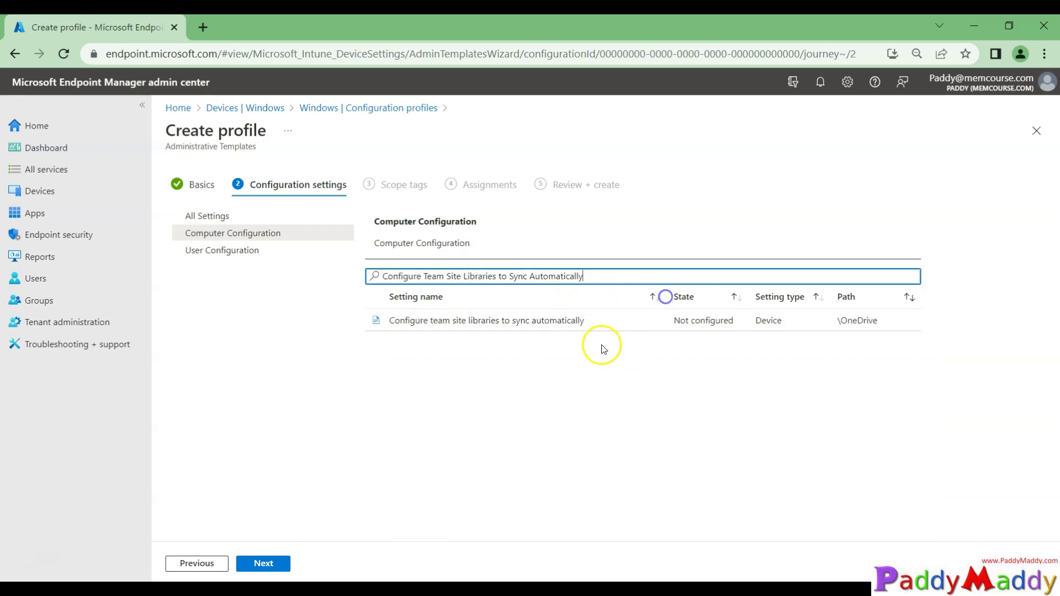
drag(375, 276, 604, 277)
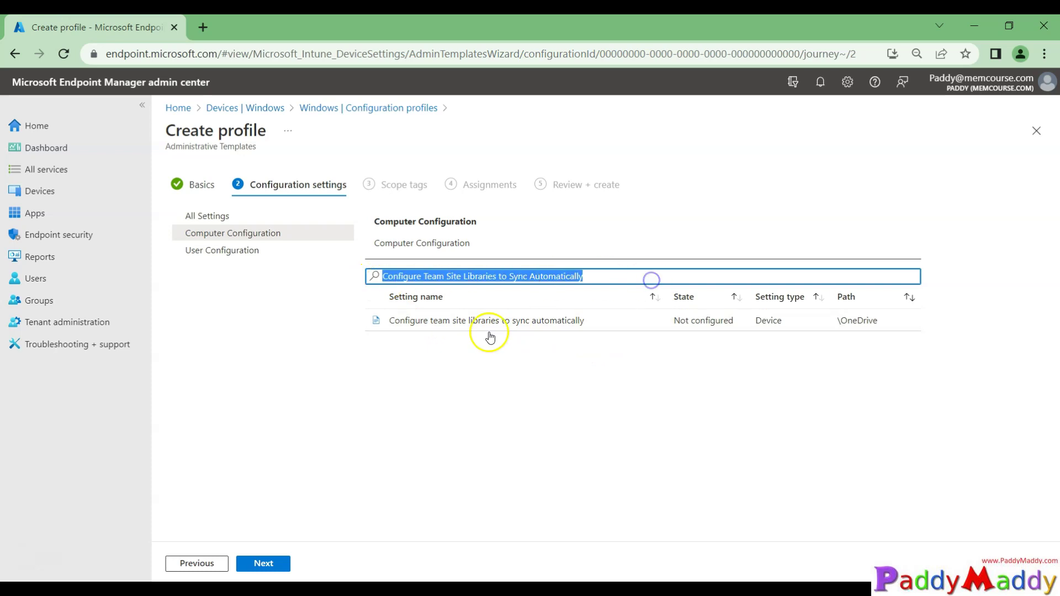
click(467, 320)
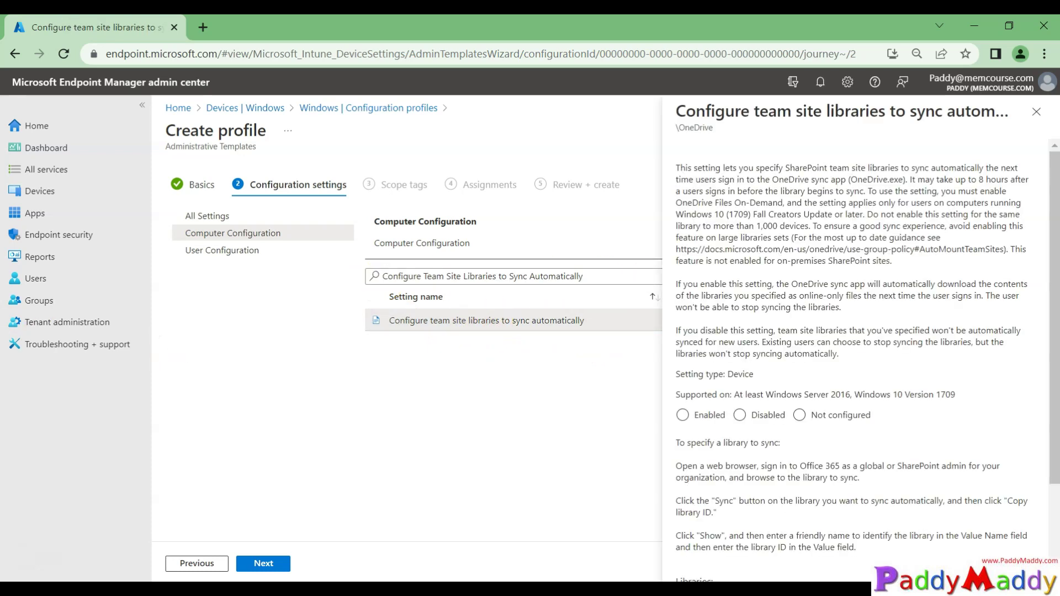
Step: Set the team site libraries auto-sync setting to Enabled, leaving the Libraries Name/Value empty
drag(730, 168, 940, 237)
click(705, 415)
drag(712, 394, 976, 392)
click(684, 415)
scroll(709, 381, down, 2)
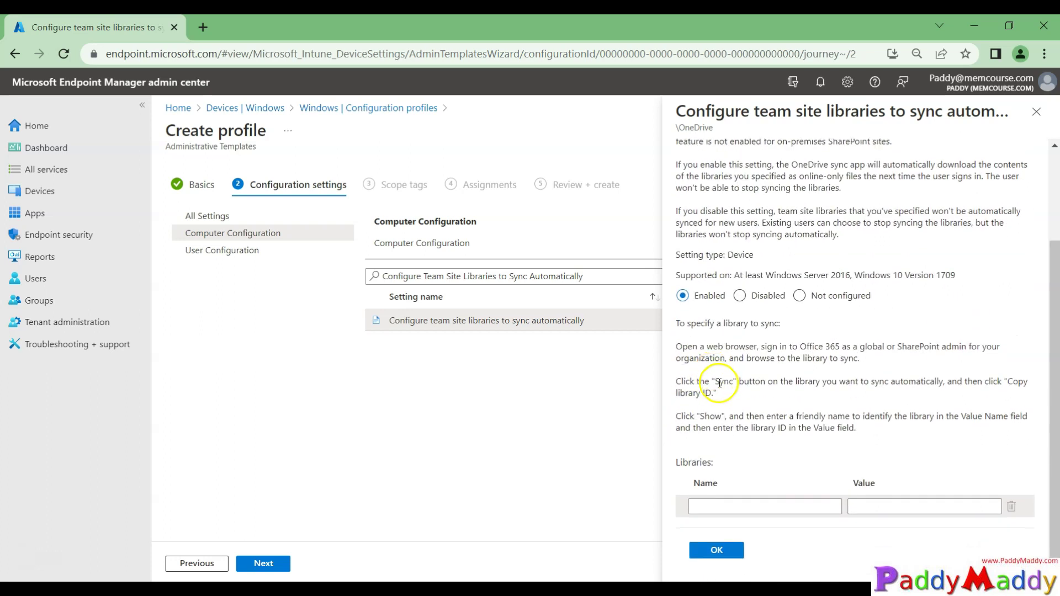
click(788, 505)
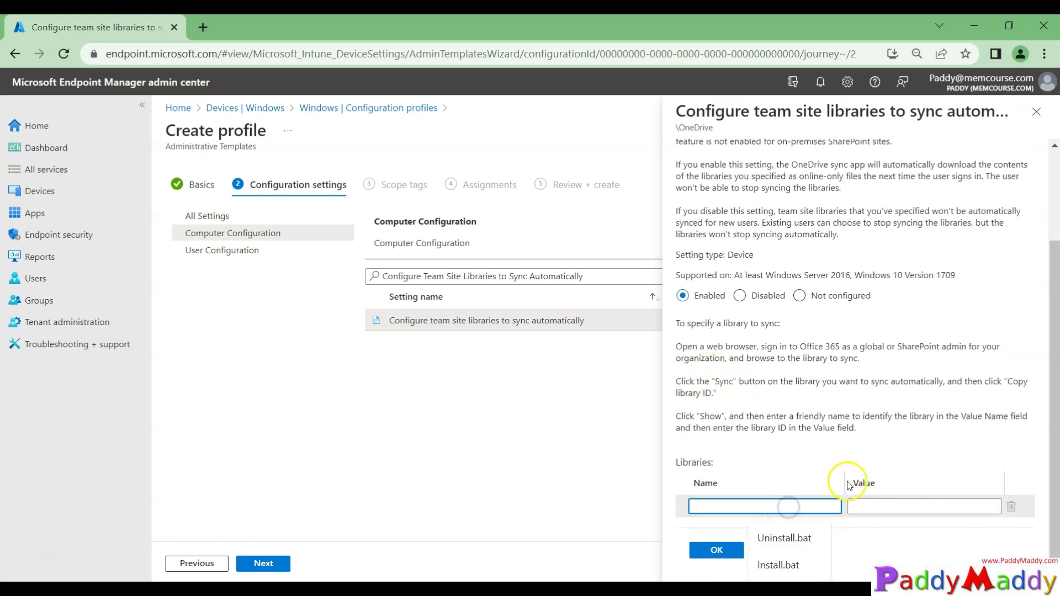
click(812, 458)
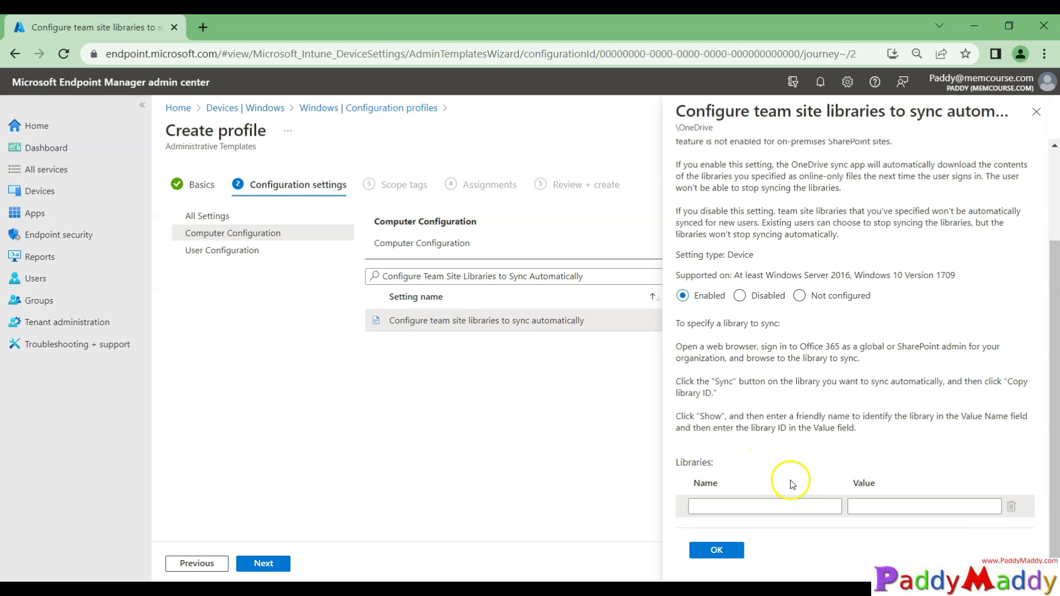
Step: Annotate the library ID and copy instructions in the setting pane, then clear the annotations
mouse_move(771, 479)
mouse_down()
mouse_move(688, 507)
mouse_move(766, 500)
mouse_move(765, 474)
mouse_up()
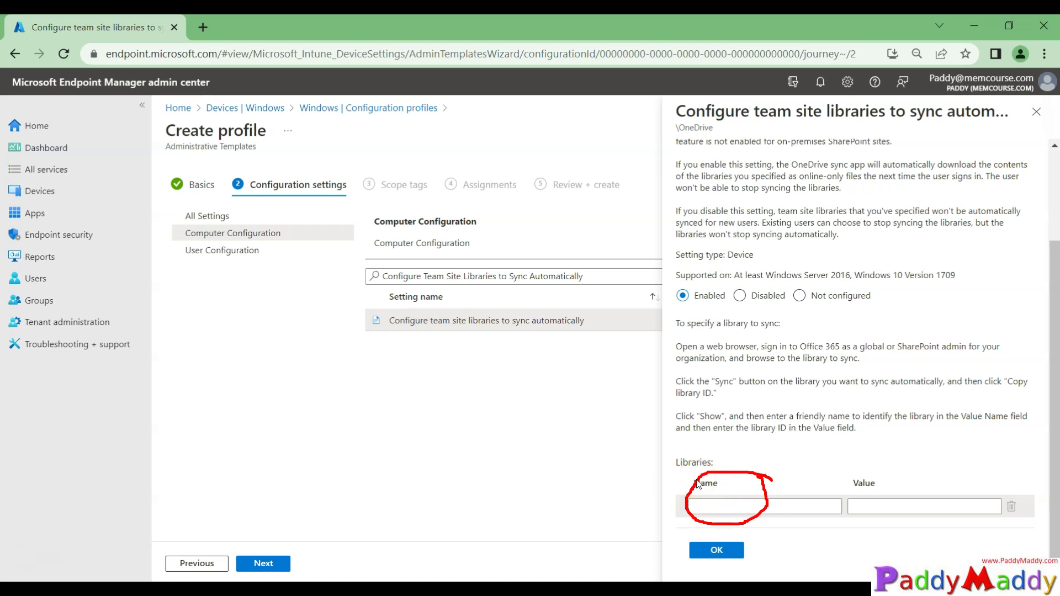
mouse_move(636, 478)
mouse_down()
mouse_move(734, 469)
mouse_move(711, 488)
mouse_move(740, 476)
mouse_up()
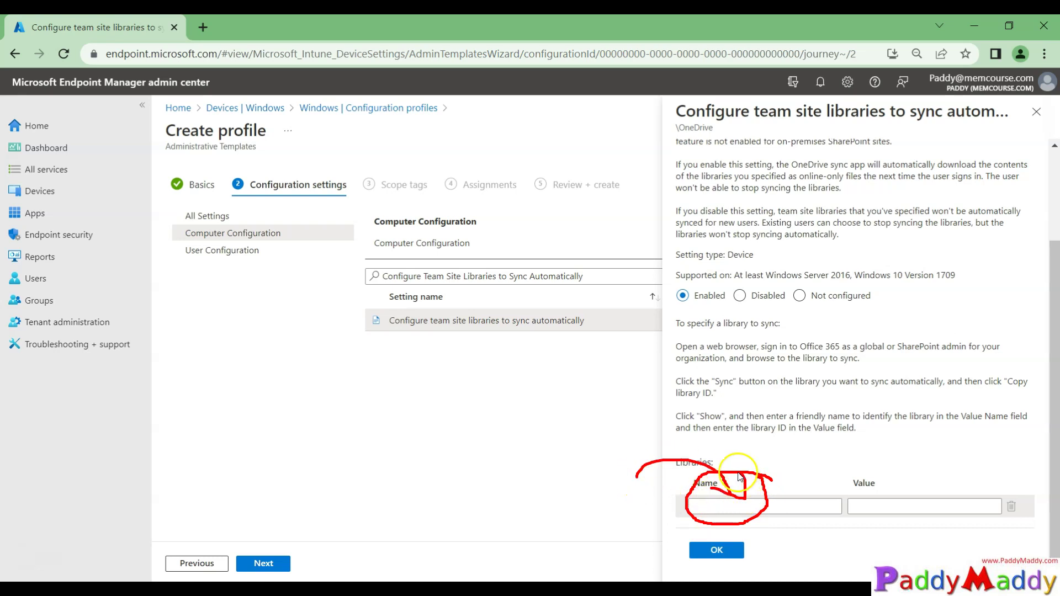
drag(636, 486, 737, 496)
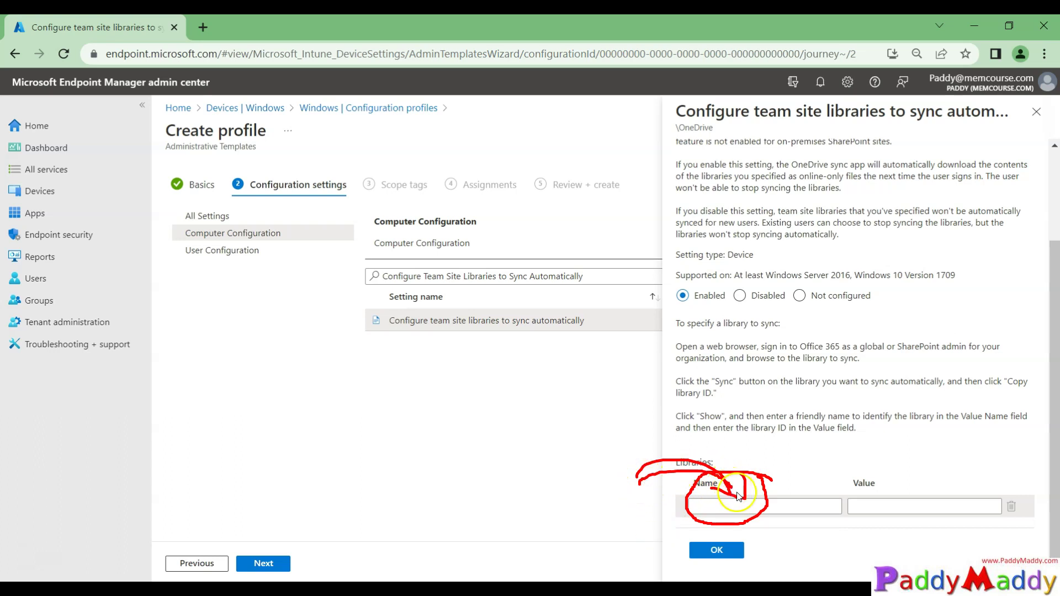
mouse_move(944, 403)
mouse_down()
mouse_move(934, 475)
mouse_move(951, 490)
mouse_move(956, 450)
mouse_up()
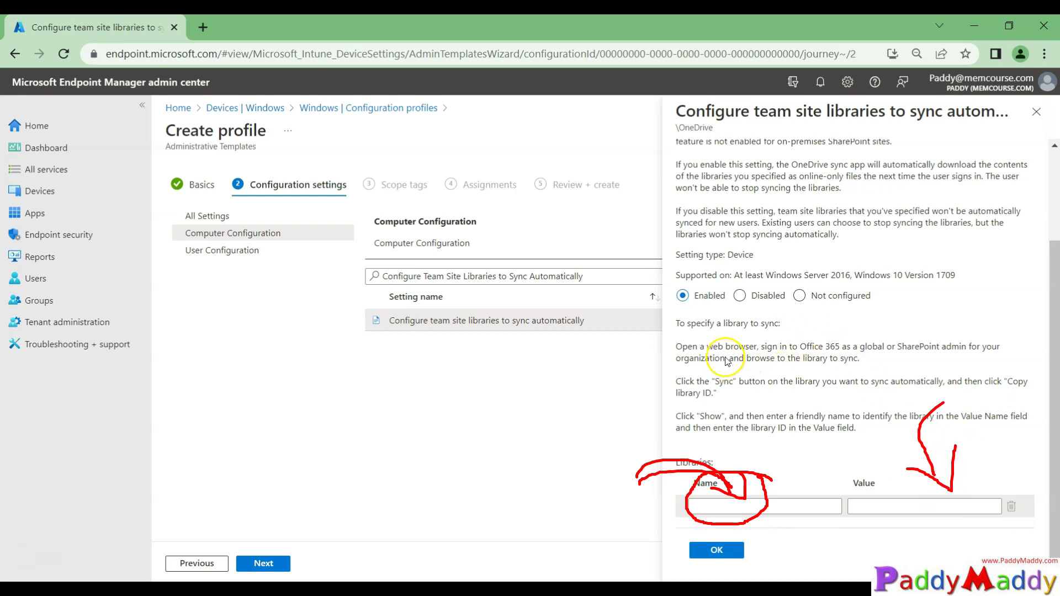
mouse_move(540, 418)
mouse_down()
mouse_move(639, 366)
mouse_move(681, 359)
mouse_move(650, 387)
mouse_up()
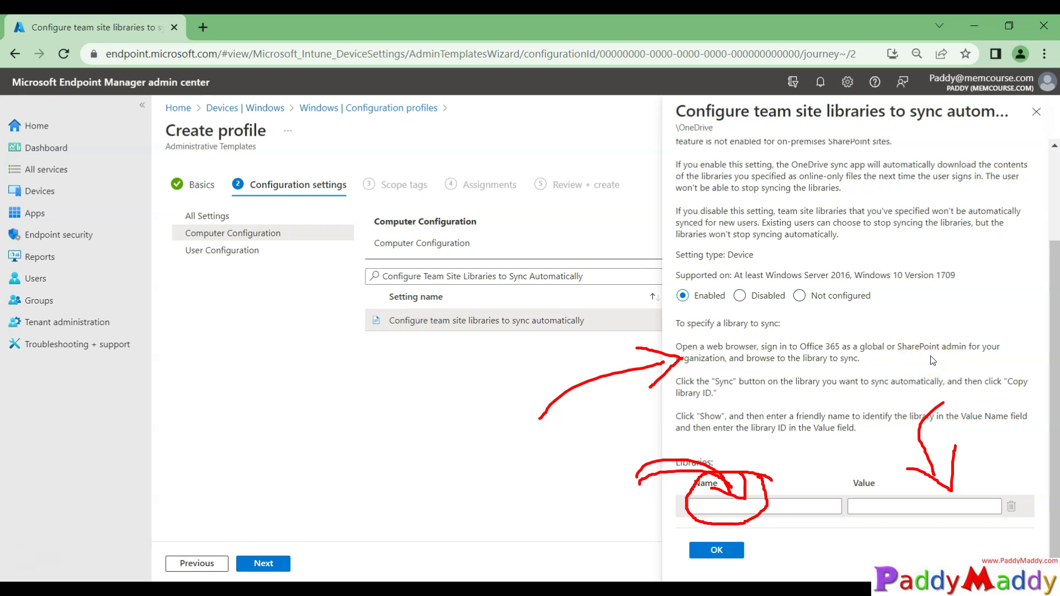
drag(897, 358, 995, 359)
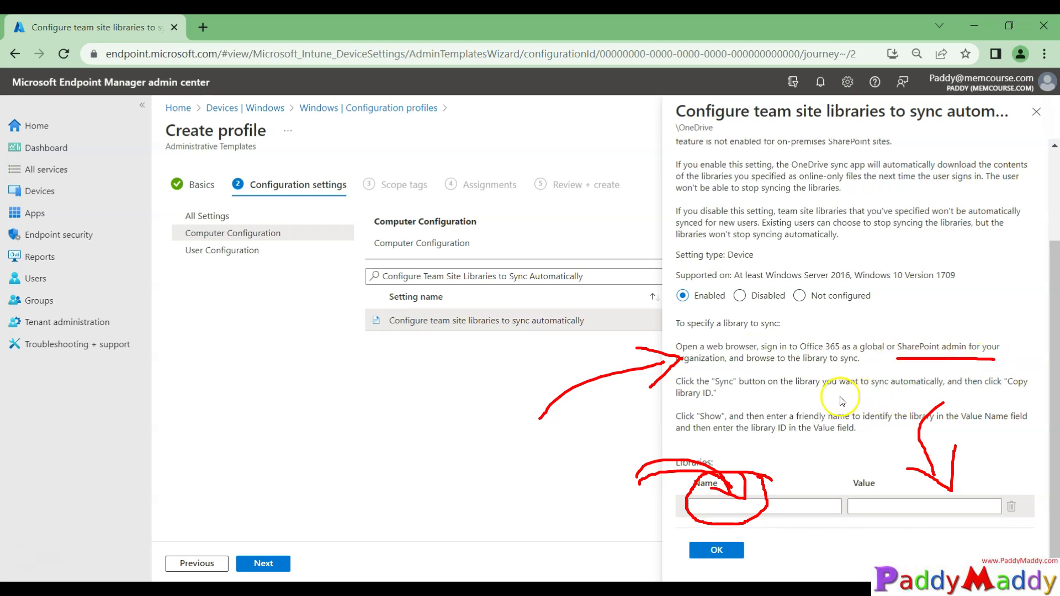
drag(675, 409, 722, 410)
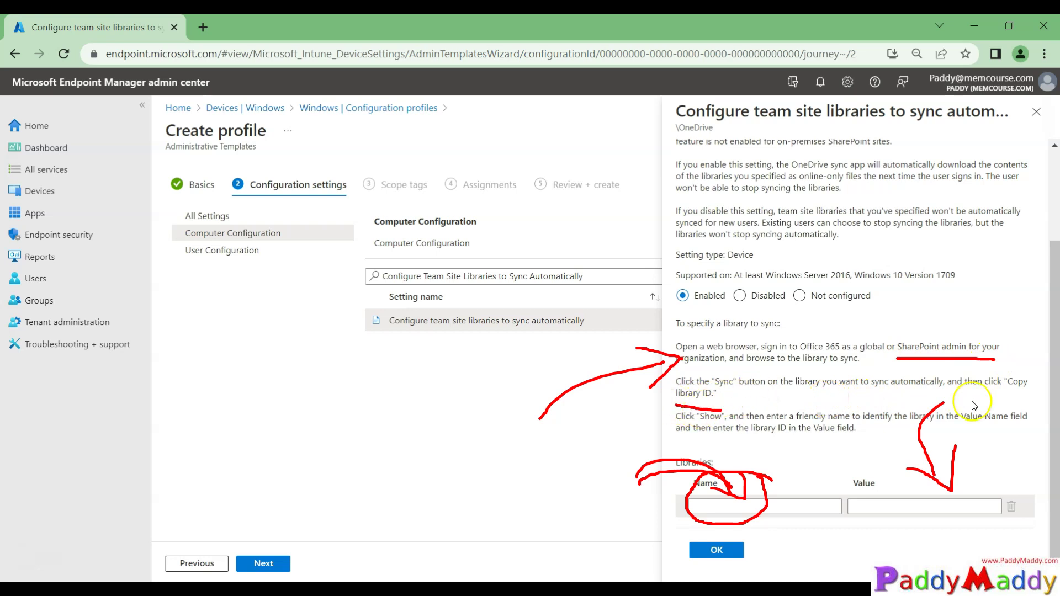
drag(992, 392, 1049, 393)
key(Escape)
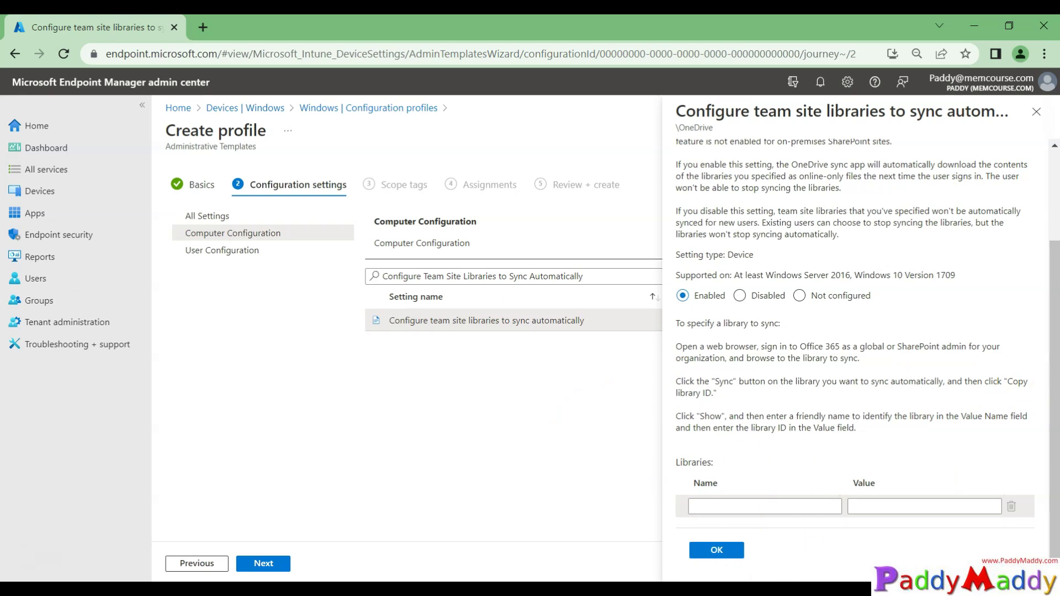
Step: Load the ITHelpDesk Shared Documents library URL in a new browser tab
key(ctrl+t)
text(5x22gw.sharepoint.com/:f:/r/sites/ITHelpDesk/Shared%20Documents/Documents?csf=1&web=1&e=bNFckX)
key(Return)
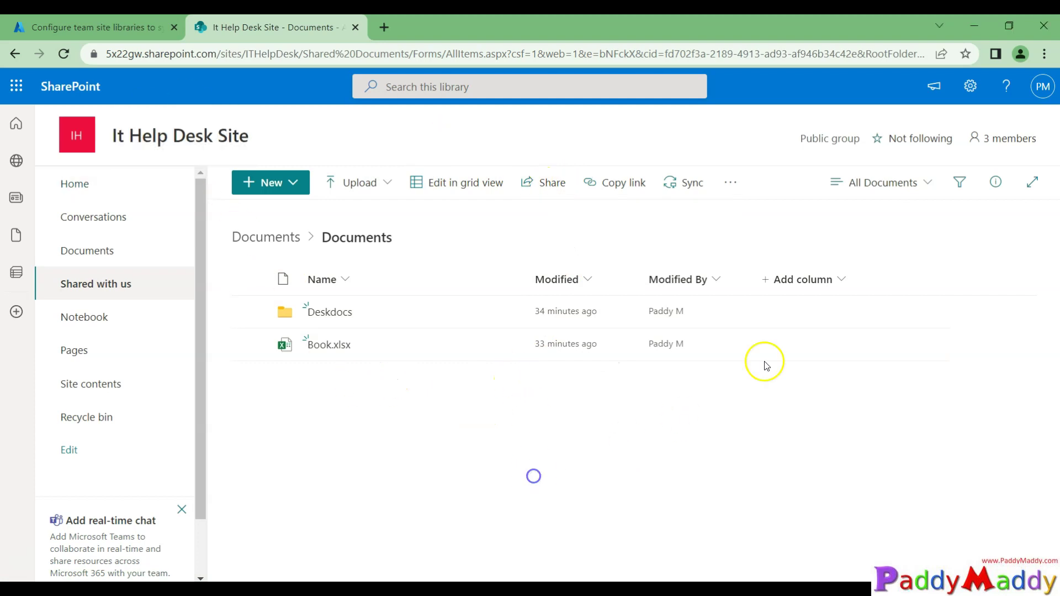
Step: Sync the It Help Desk Site Documents library and cancel the Open Microsoft OneDrive prompt
click(683, 182)
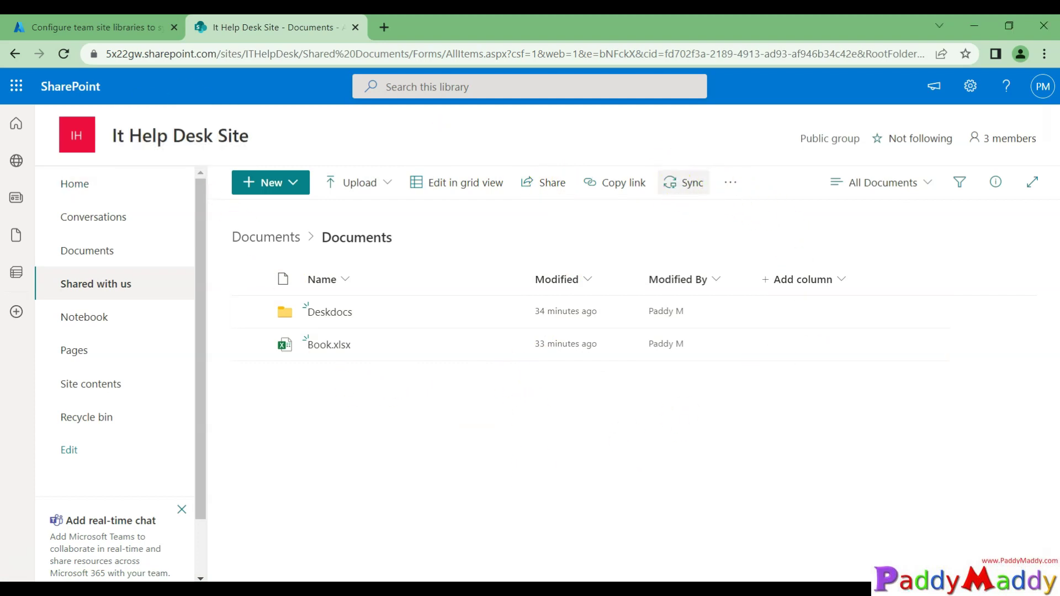
mouse_move(555, 159)
mouse_down()
mouse_move(495, 201)
mouse_move(559, 159)
mouse_up()
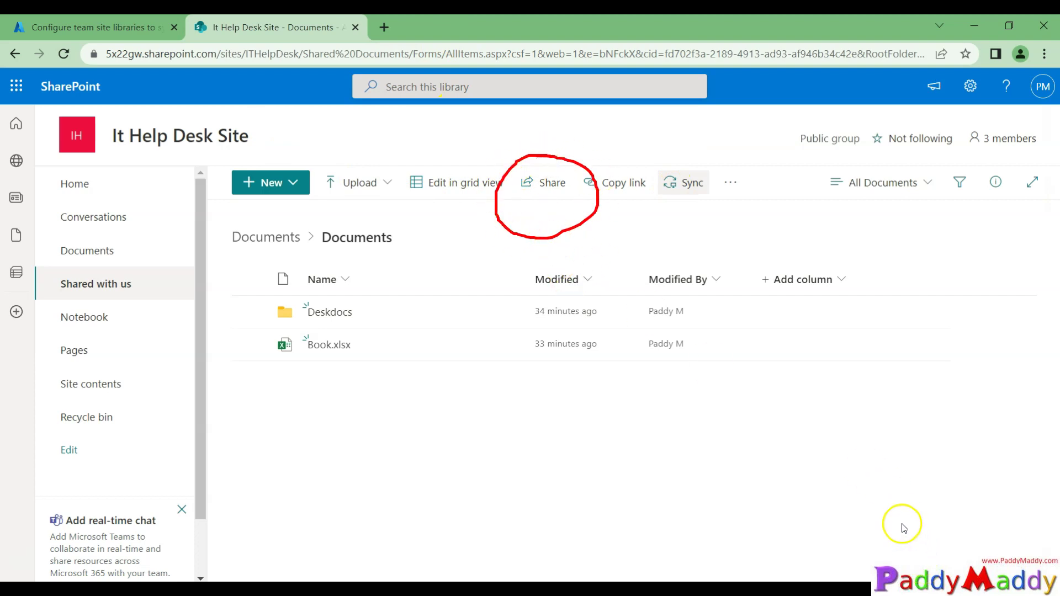
click(674, 184)
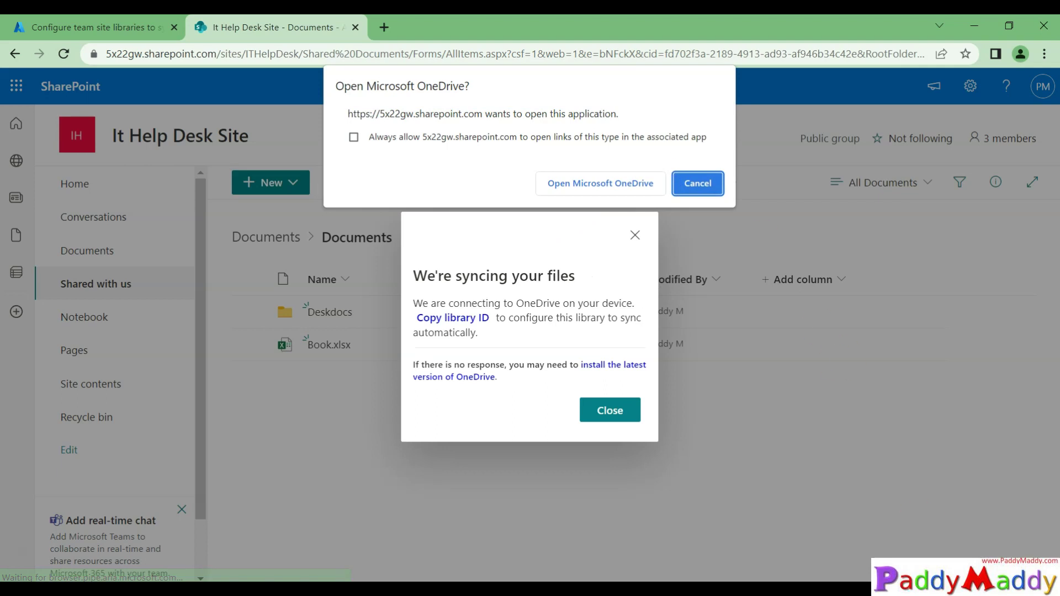
mouse_move(642, 115)
mouse_down()
mouse_move(689, 158)
mouse_move(688, 98)
mouse_up()
mouse_move(452, 277)
mouse_down()
mouse_move(422, 280)
mouse_move(445, 353)
mouse_move(428, 268)
mouse_up()
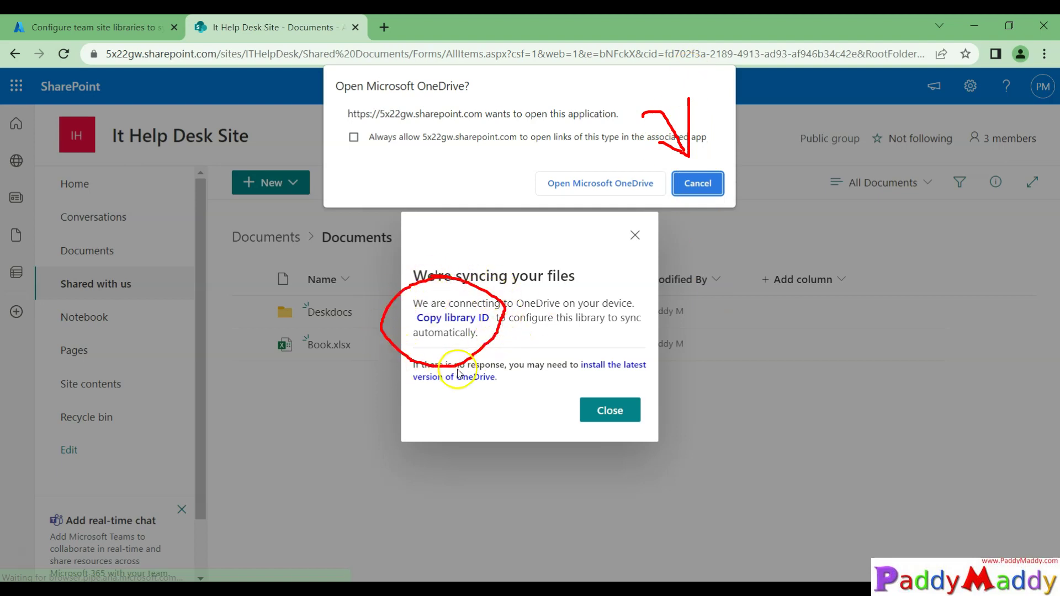
click(697, 185)
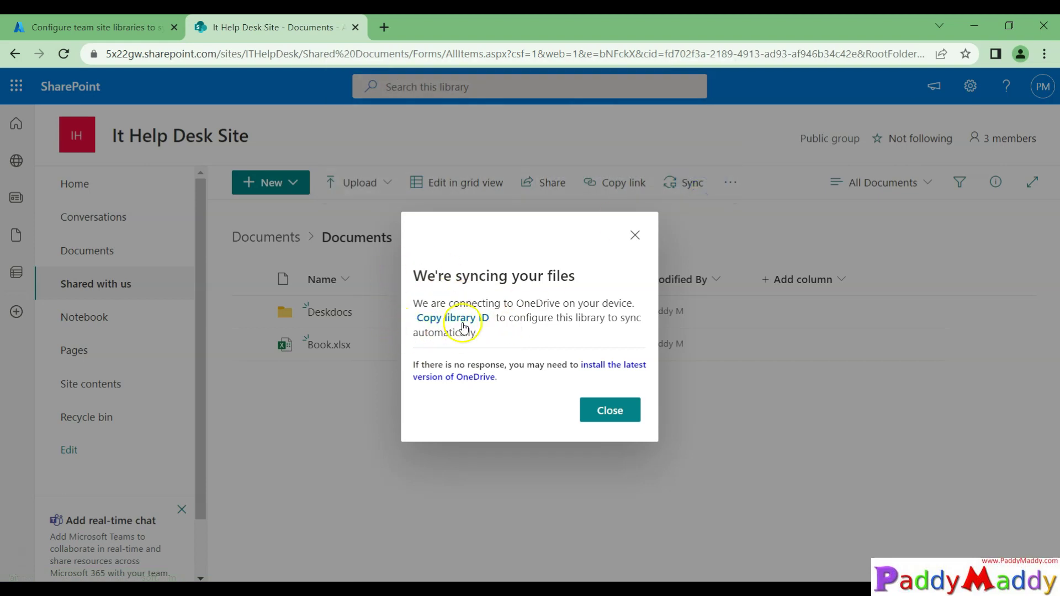
Step: Copy the library ID from the sync dialog
right_click(471, 322)
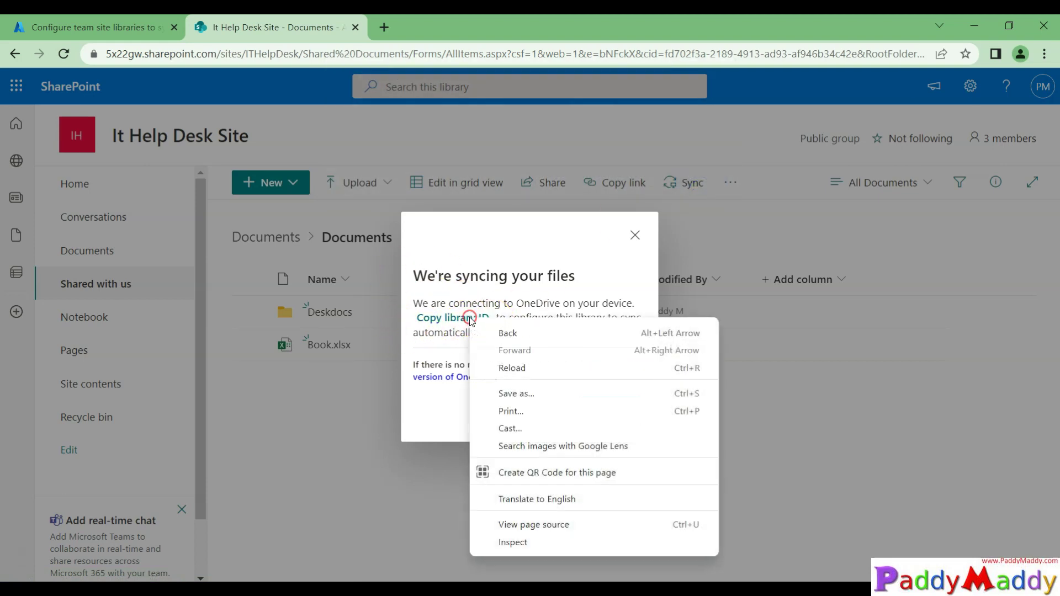
click(453, 320)
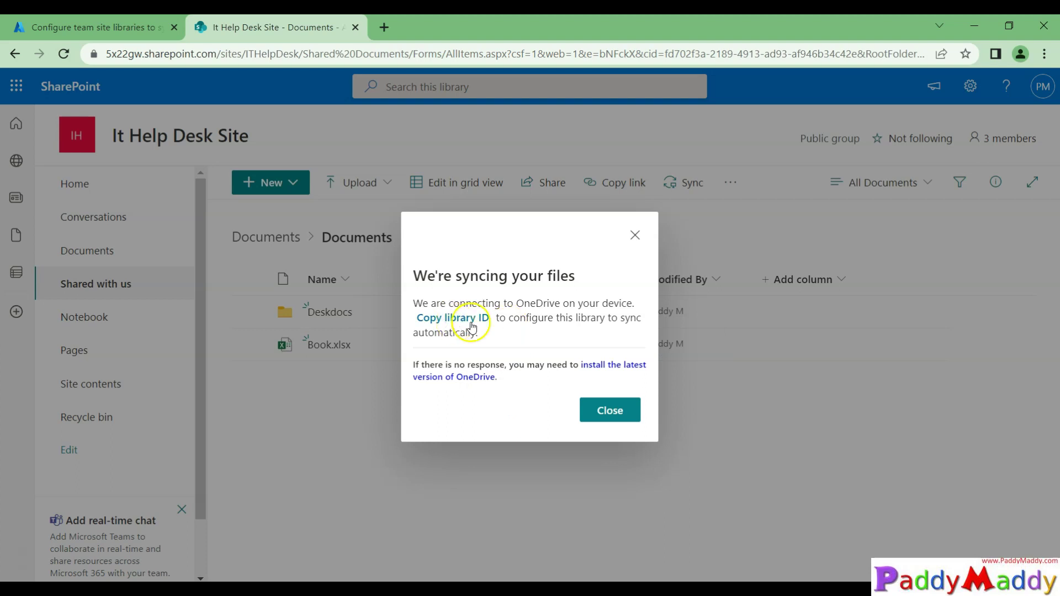
click(461, 320)
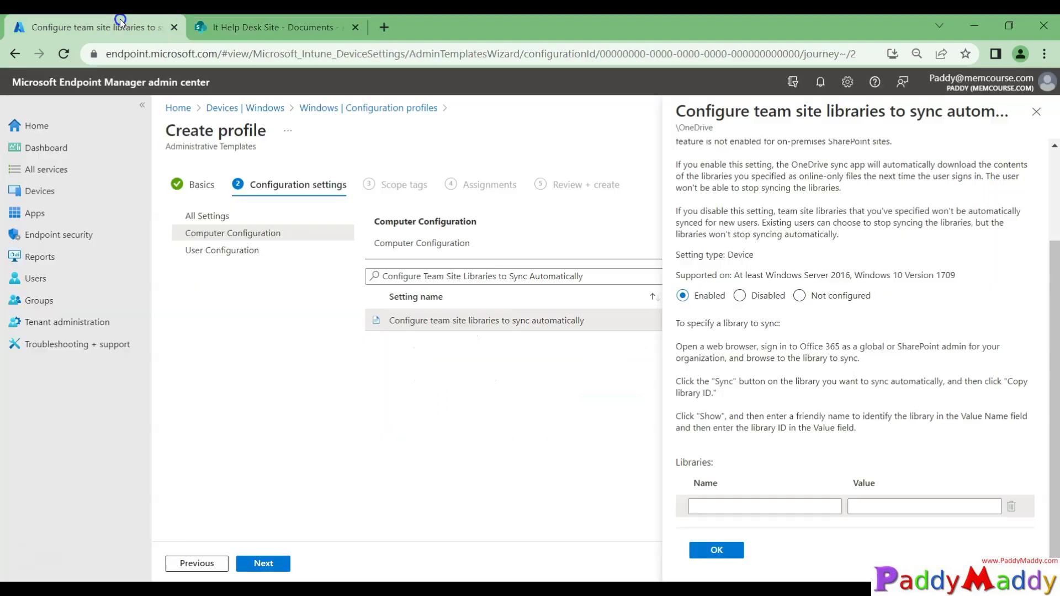
Step: In the Endpoint Manager tab, mark where the library Name and ID Value go
click(121, 26)
mouse_move(812, 434)
mouse_down()
mouse_move(892, 453)
mouse_move(866, 483)
mouse_move(906, 464)
mouse_up()
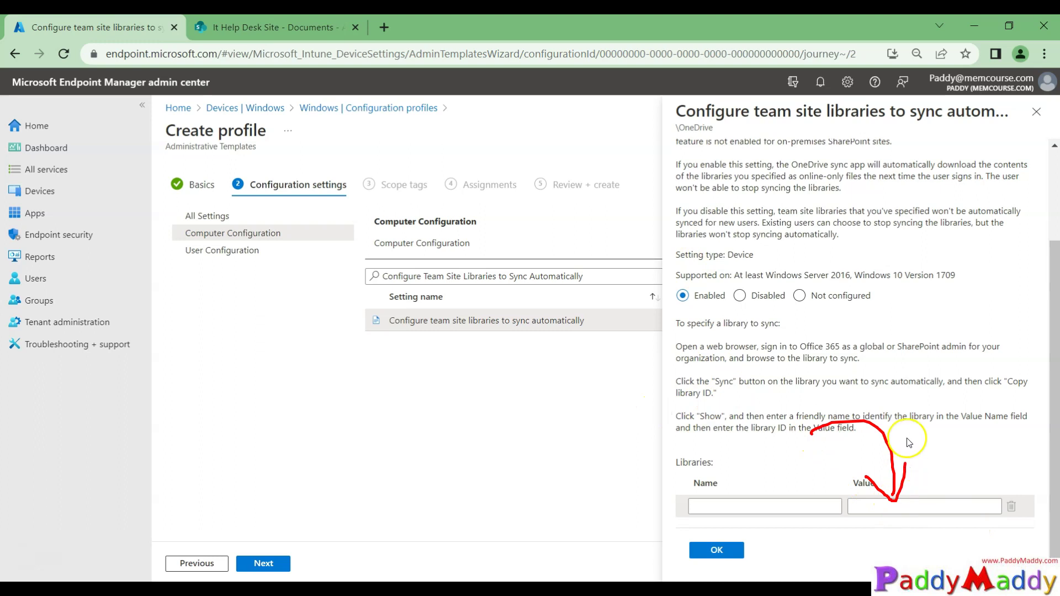
mouse_move(615, 523)
mouse_down()
mouse_move(634, 454)
mouse_move(751, 500)
mouse_move(743, 494)
mouse_up()
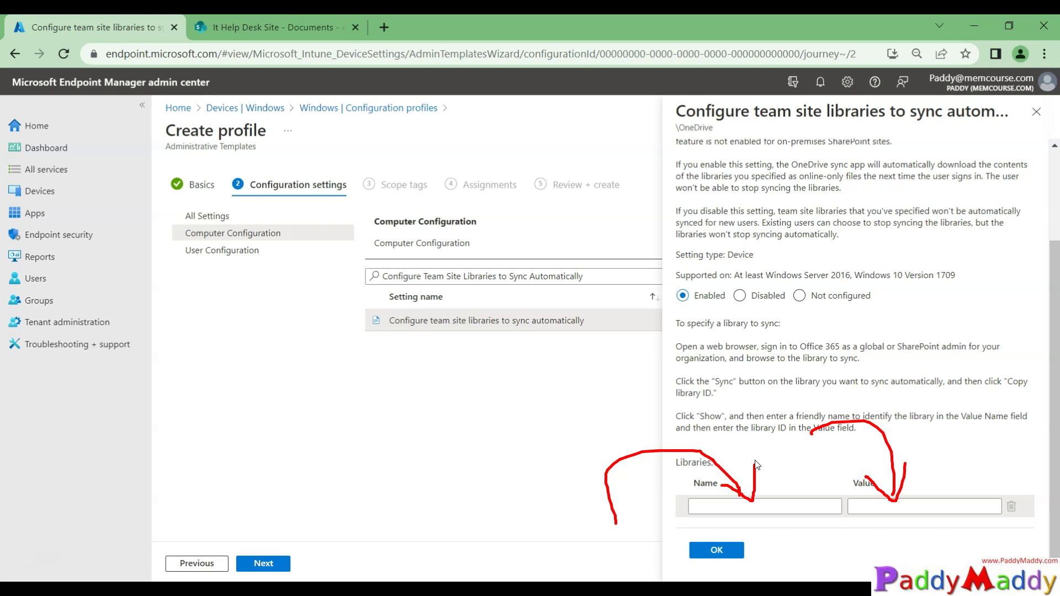
key(Escape)
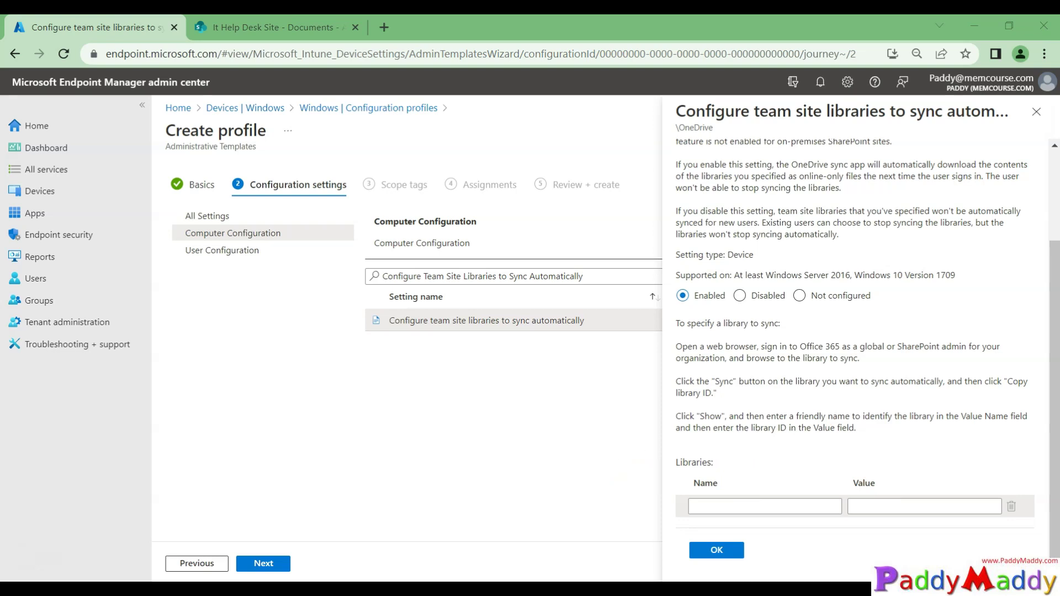
Step: Switch to Notepad holding the library ID and move to its start
key(alt+Tab)
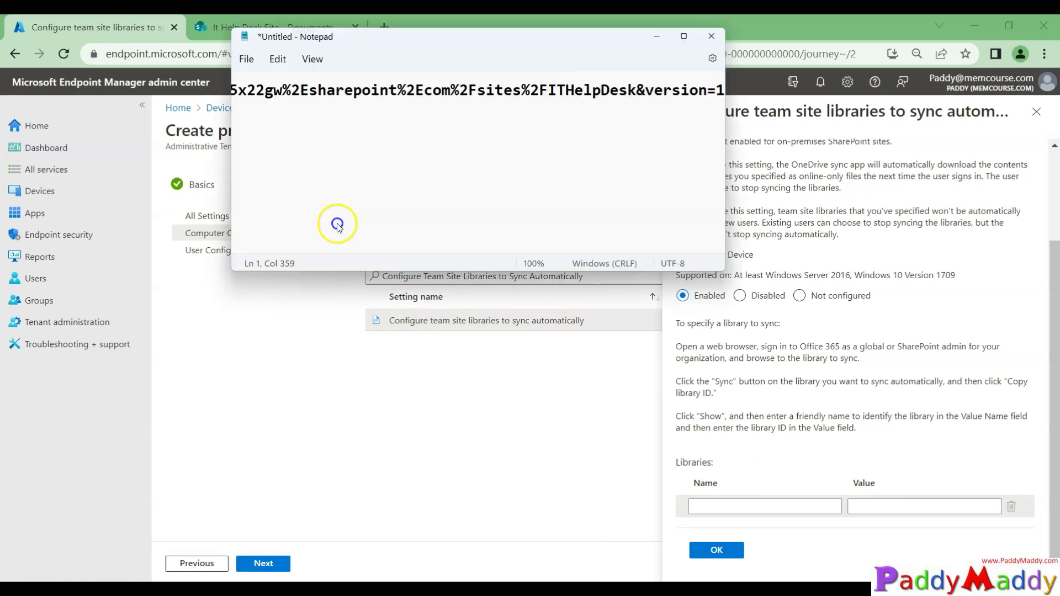
click(41, 49)
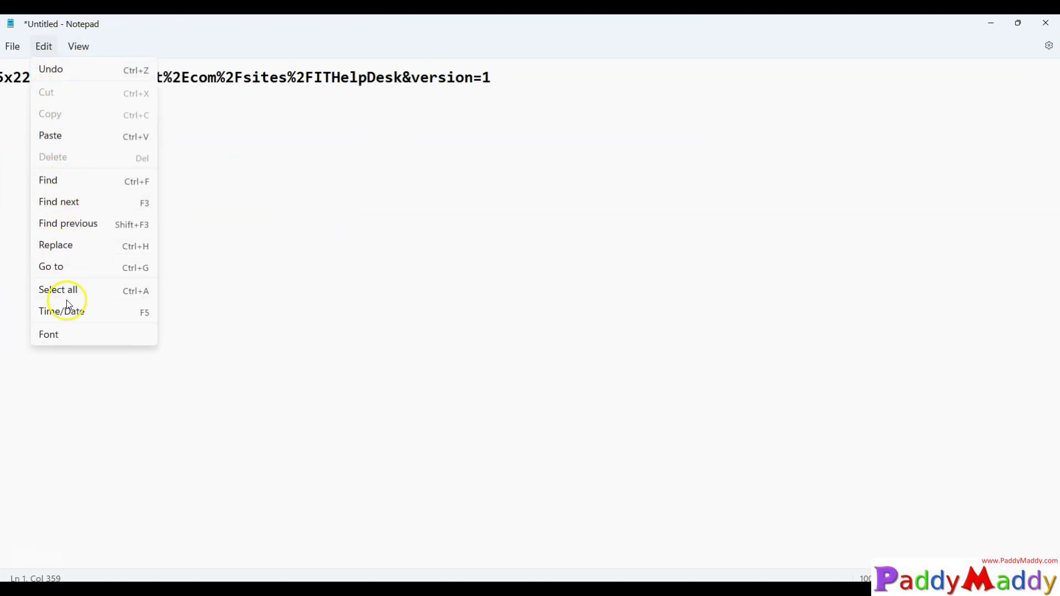
click(405, 294)
click(528, 77)
key(Home)
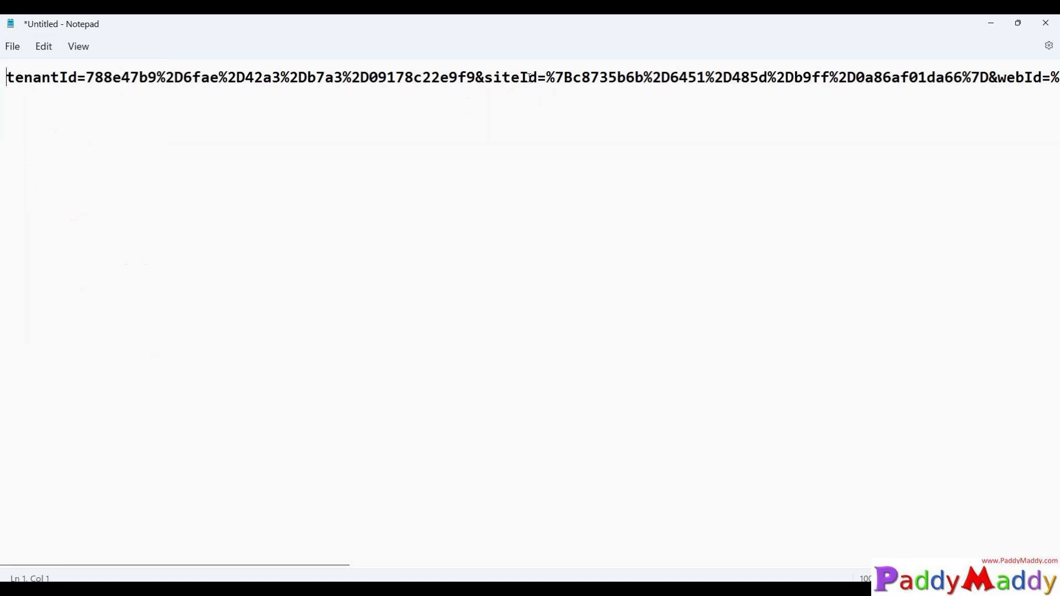
Step: Turn on Word wrap, select the whole ID, and focus the Intune library Value field
click(79, 47)
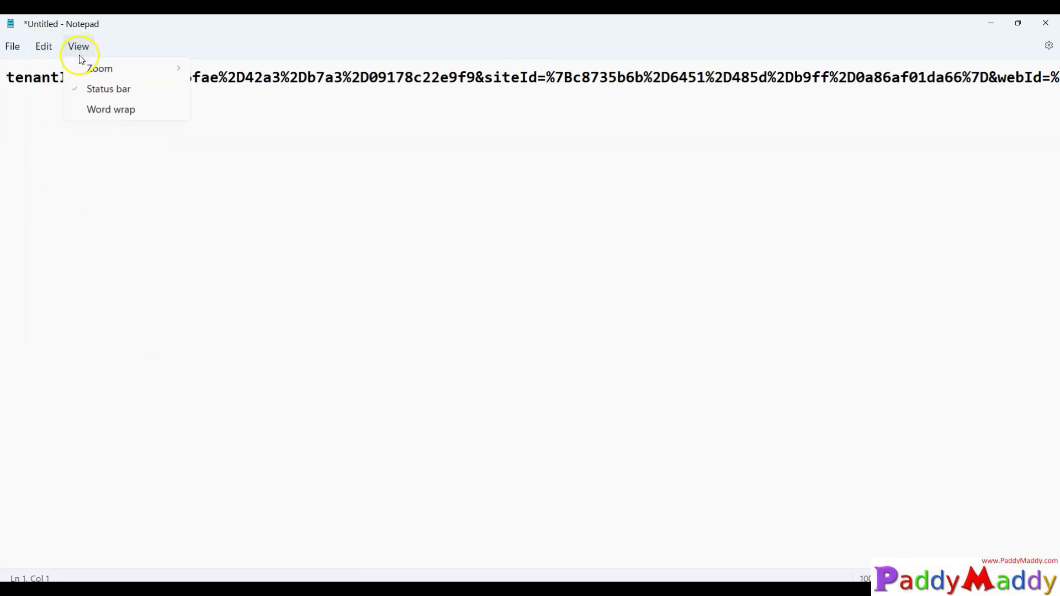
mouse_move(40, 46)
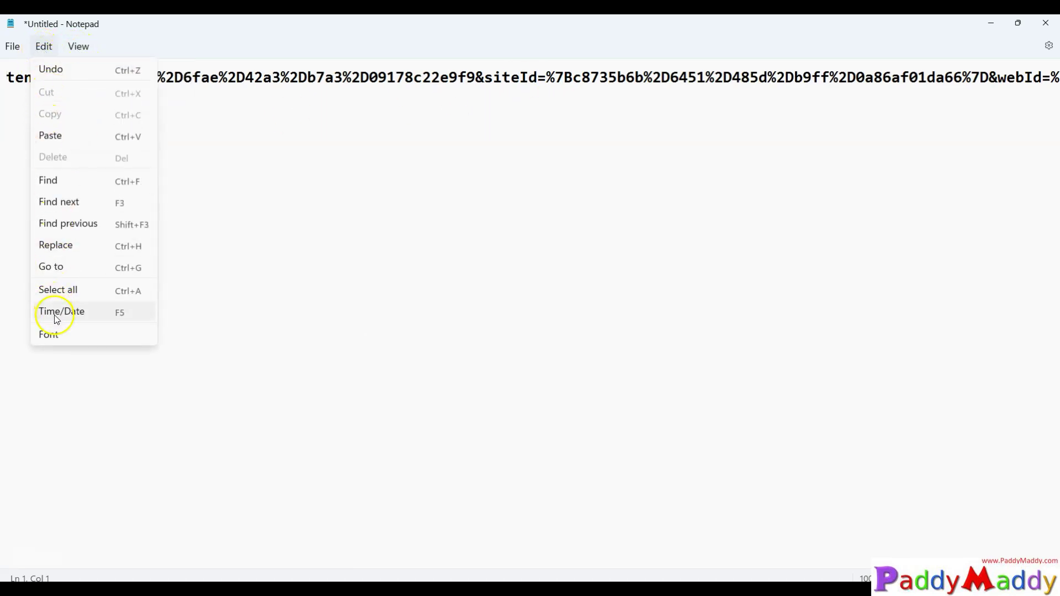
click(92, 104)
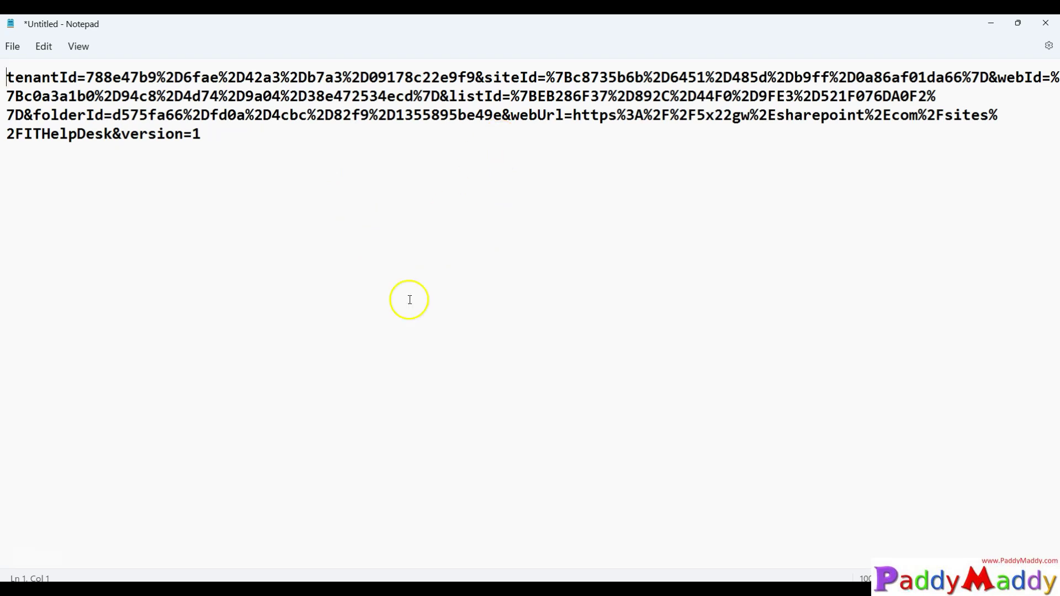
key(ctrl+a)
key(ctrl+c)
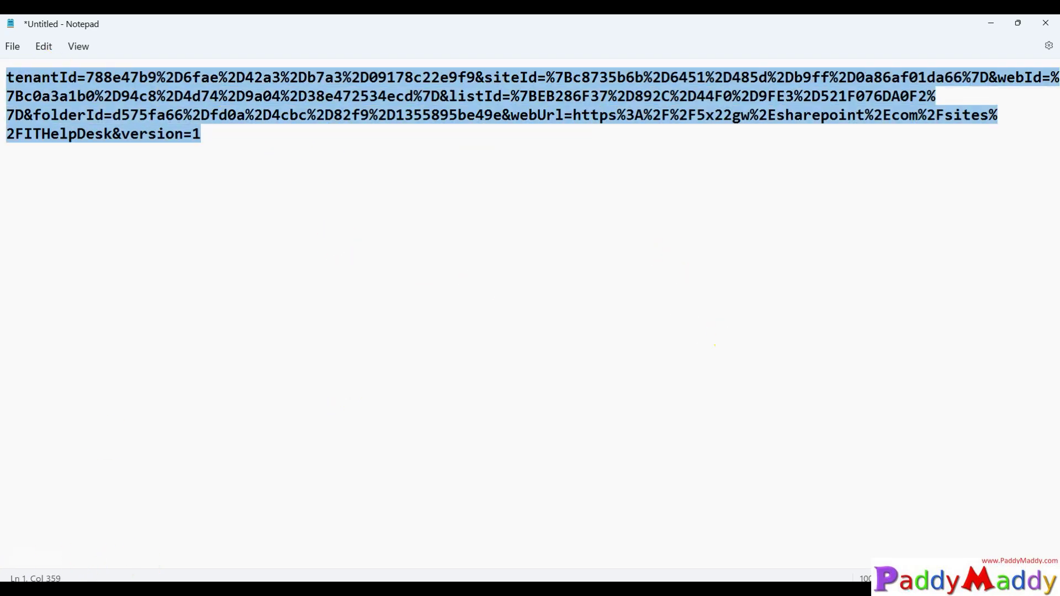
key(alt+Tab)
click(880, 506)
Step: Paste the library ID into the Value field and highlight the setting's instructions
key(ctrl+v)
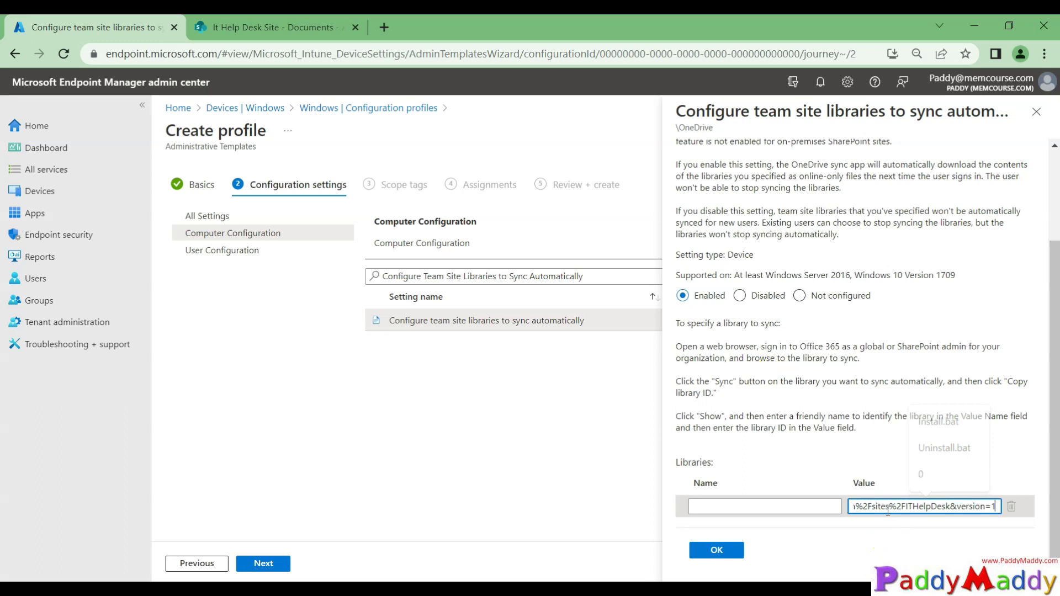
click(764, 504)
click(710, 416)
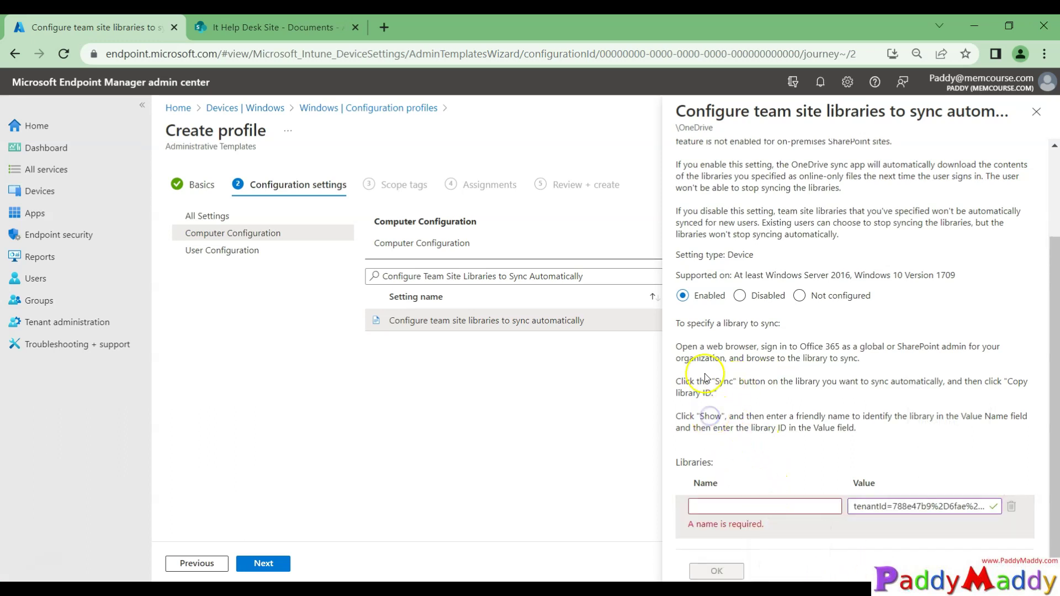
drag(698, 347, 967, 347)
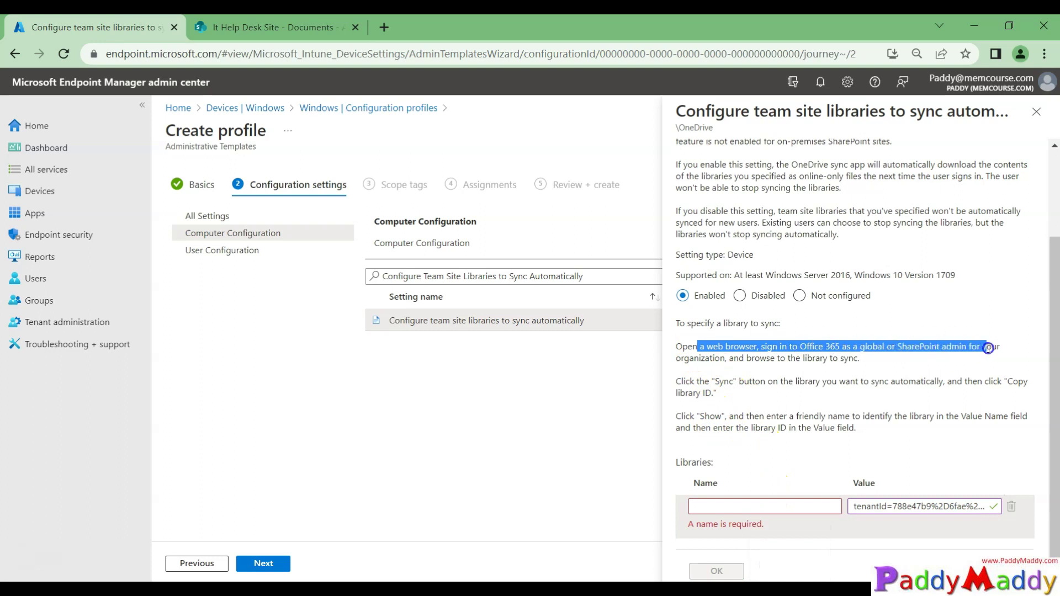
drag(738, 358, 855, 356)
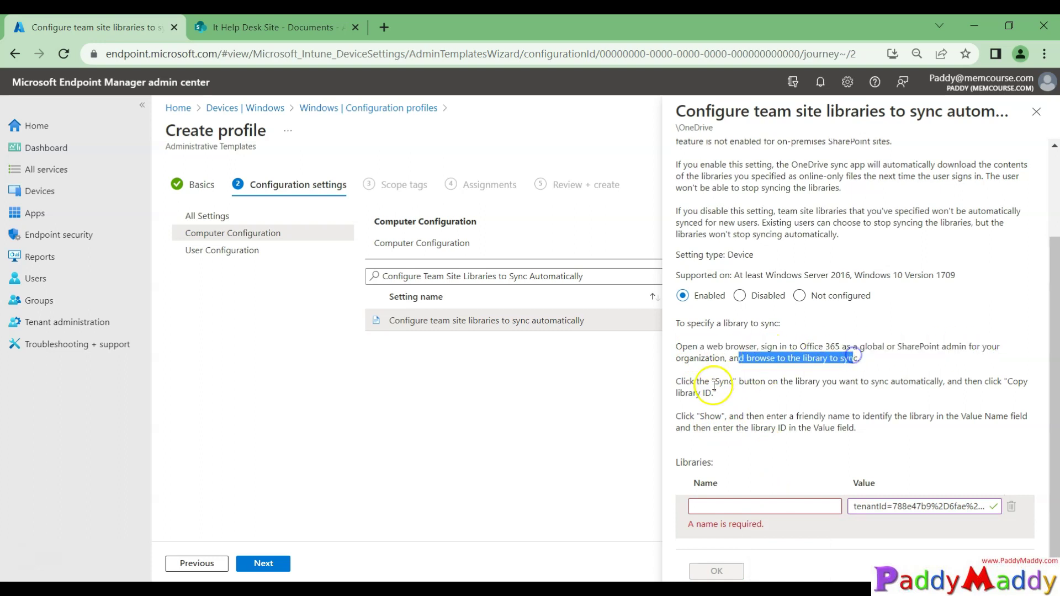
click(1008, 384)
drag(680, 417, 816, 419)
drag(907, 420, 799, 417)
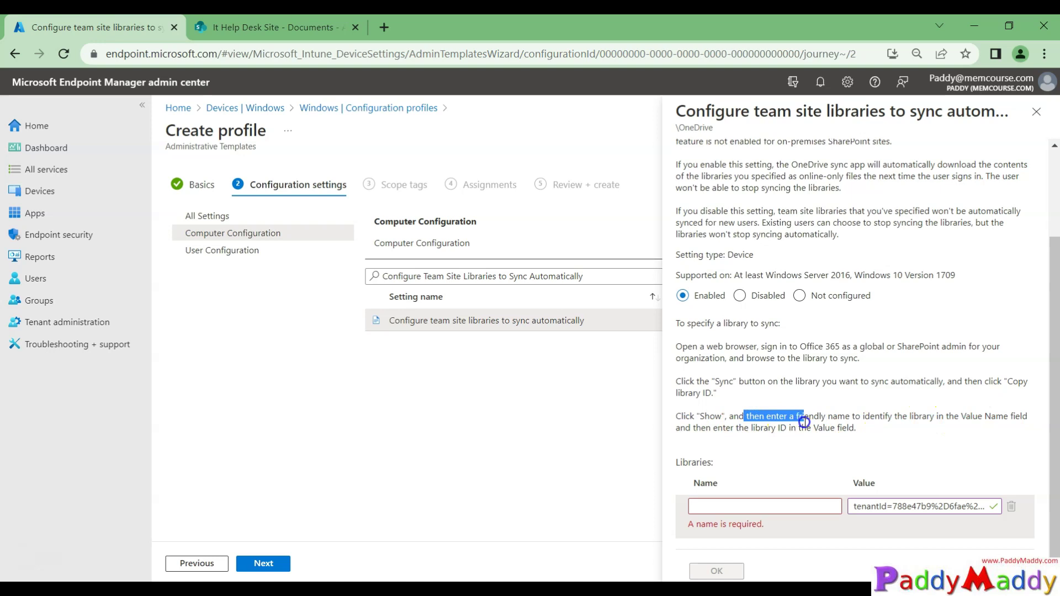
Step: Name the library 'IThelpDesk' and save the setting with OK
click(732, 505)
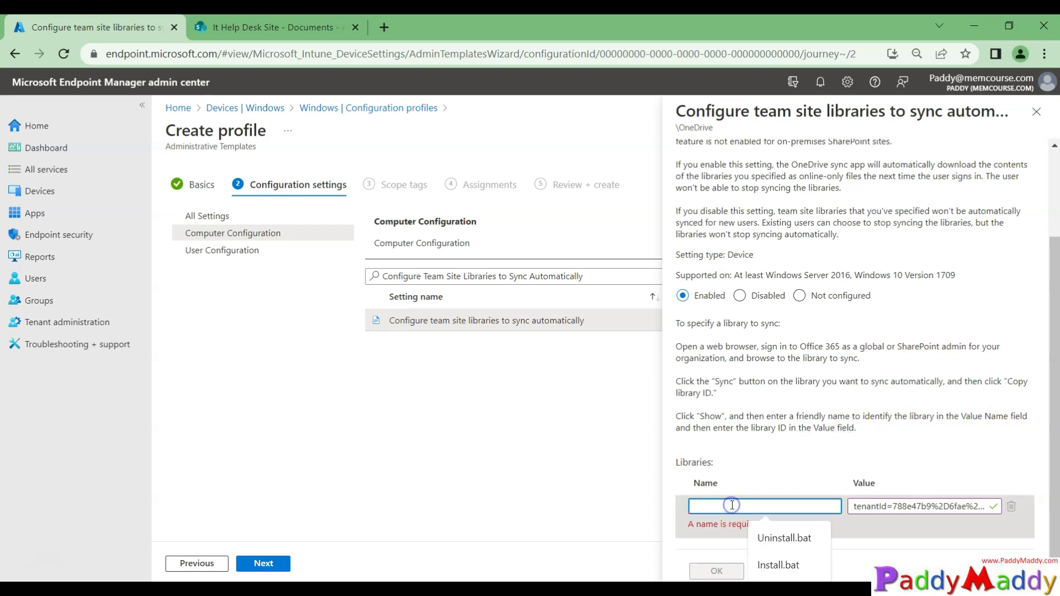
text(IThelpDesk)
click(719, 554)
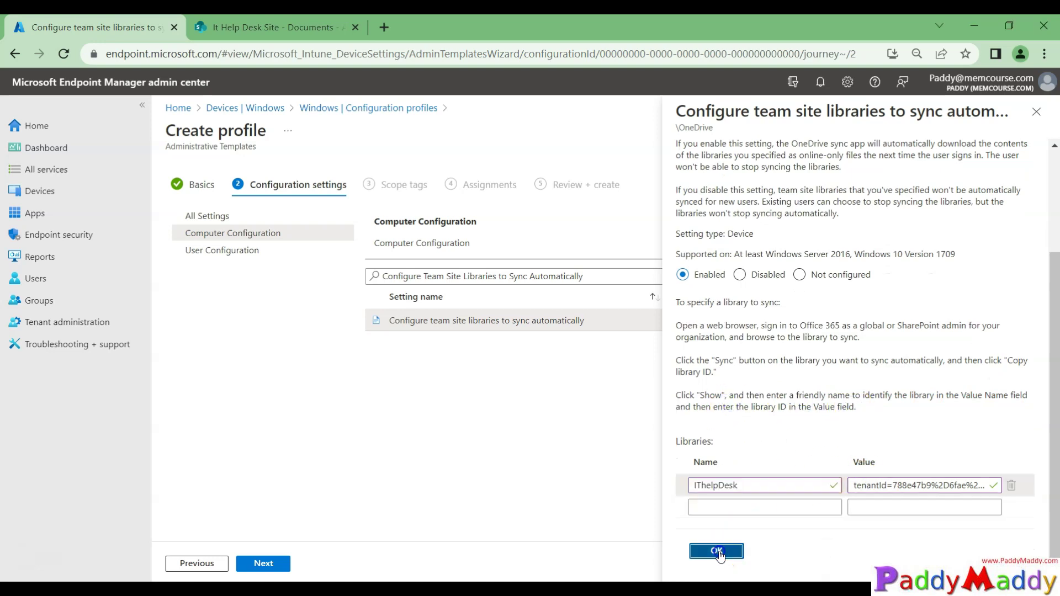
Step: Past Scope tags, include the Sharepoint Drive Mapping Demo group in the assignment
click(259, 562)
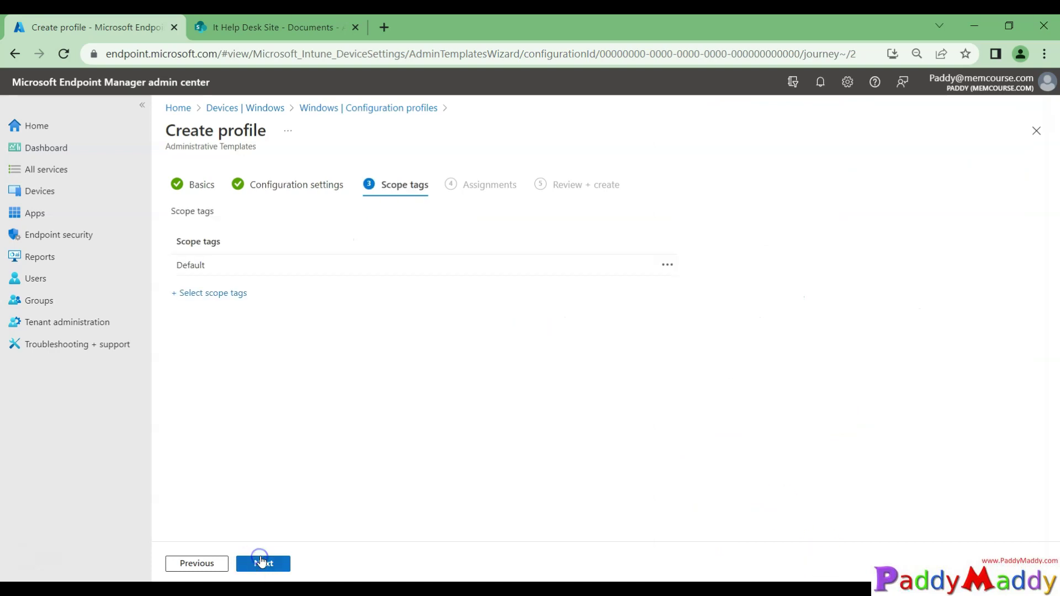
click(265, 562)
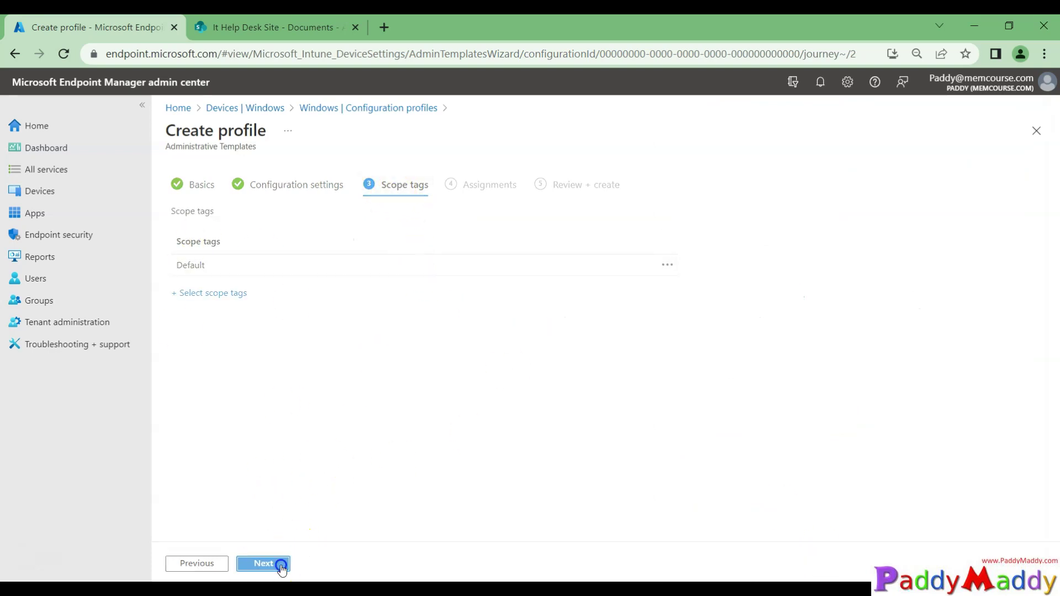
click(209, 233)
click(712, 161)
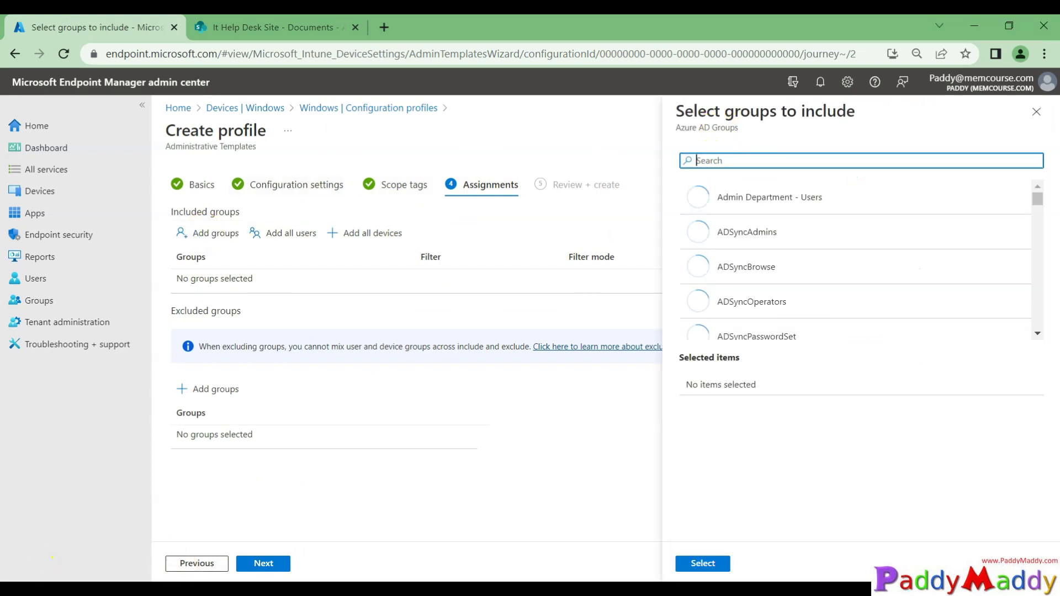
text(share)
click(742, 199)
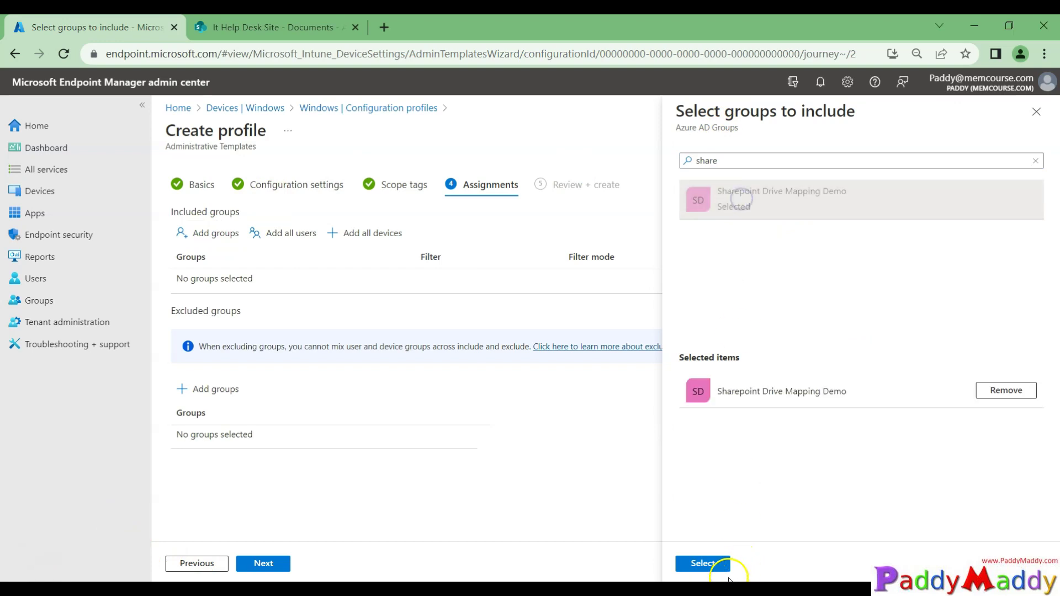
click(710, 563)
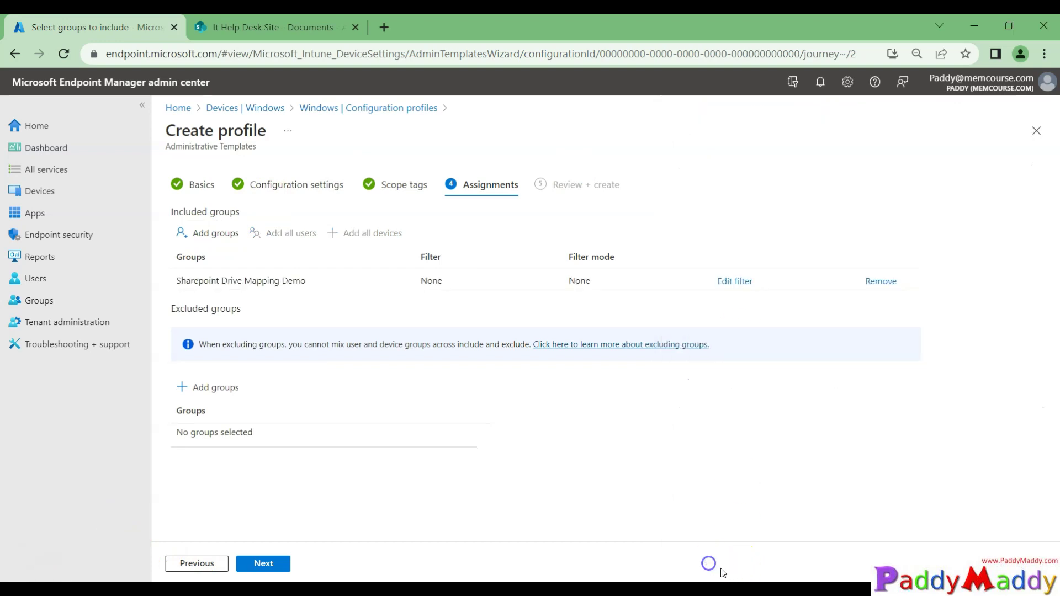
Step: Apply the COD_Windows_Devices include filter, review, and create the profile
click(723, 282)
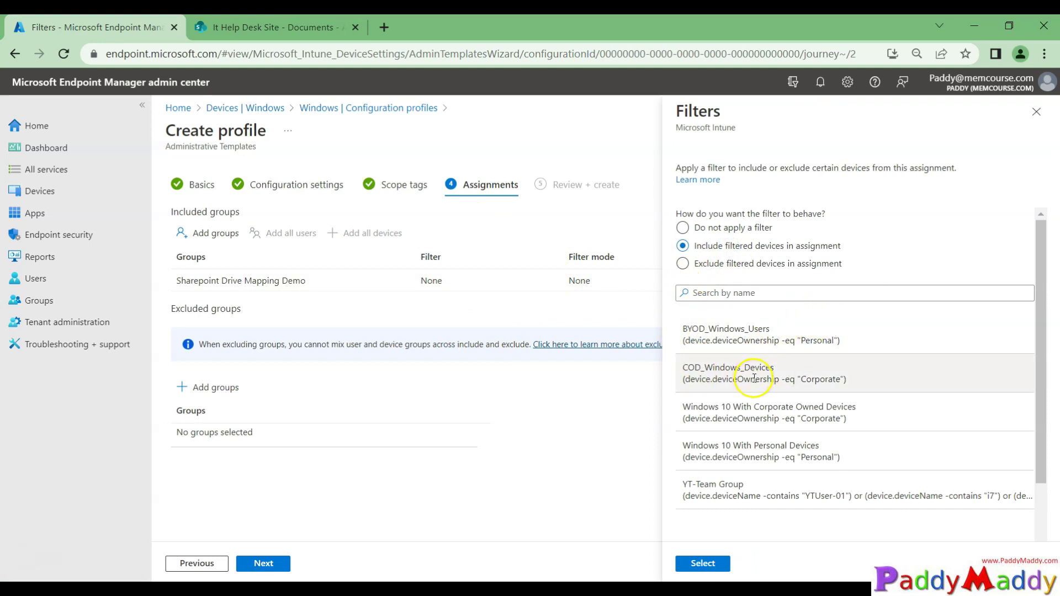
click(706, 378)
click(703, 563)
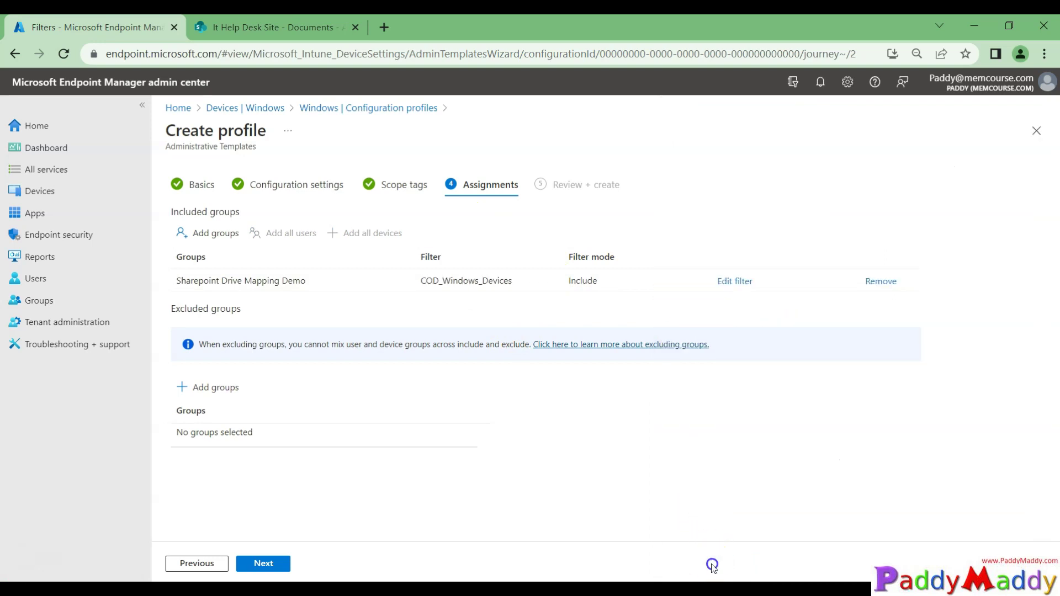
click(263, 563)
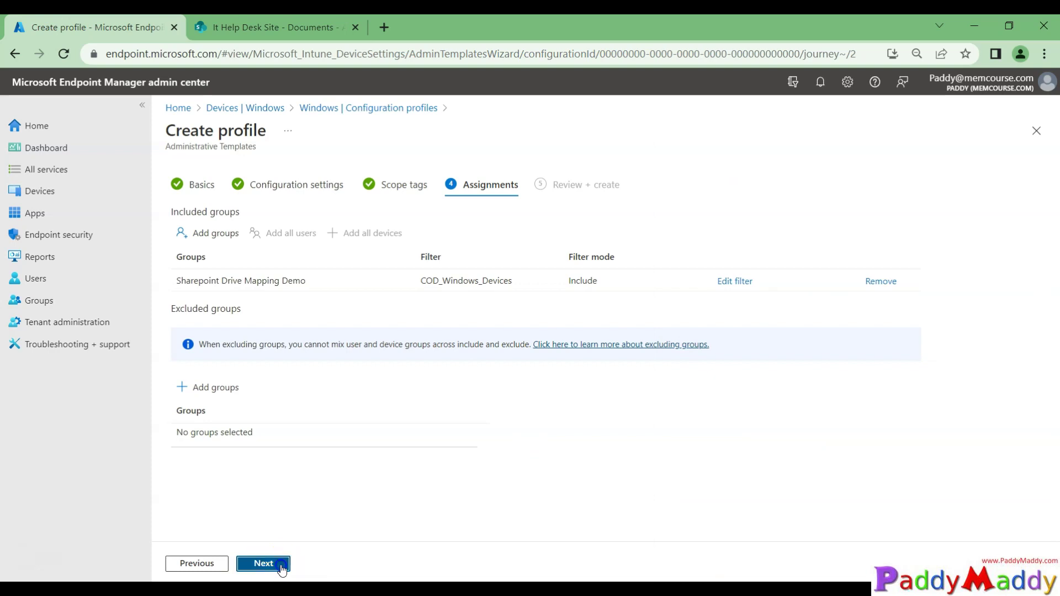
click(282, 568)
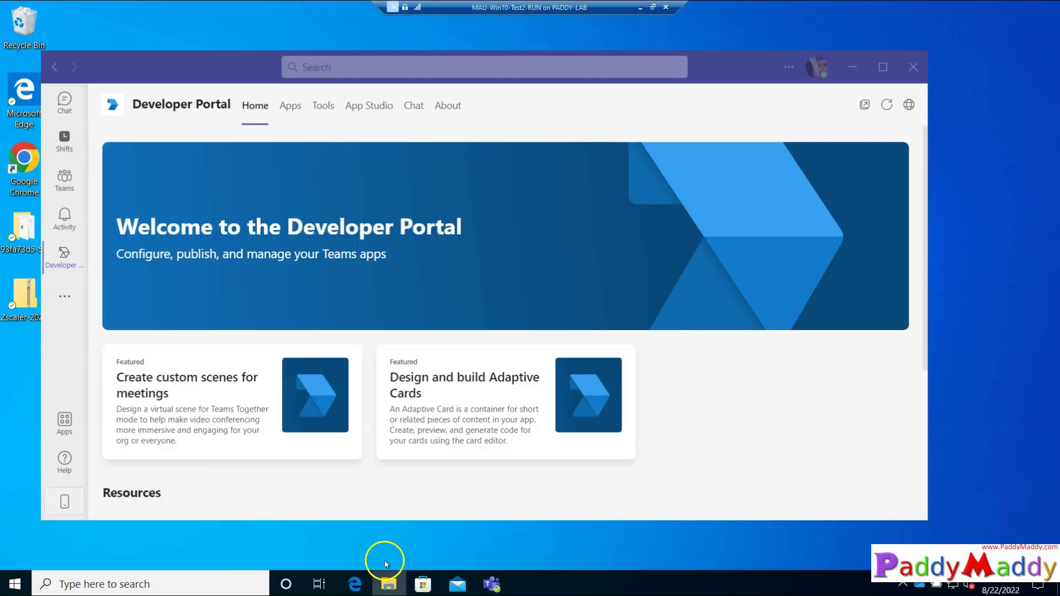
Step: Check that the personal OneDrive folder holds only Desktop, Documents and Pictures, then open Windows Settings
click(388, 582)
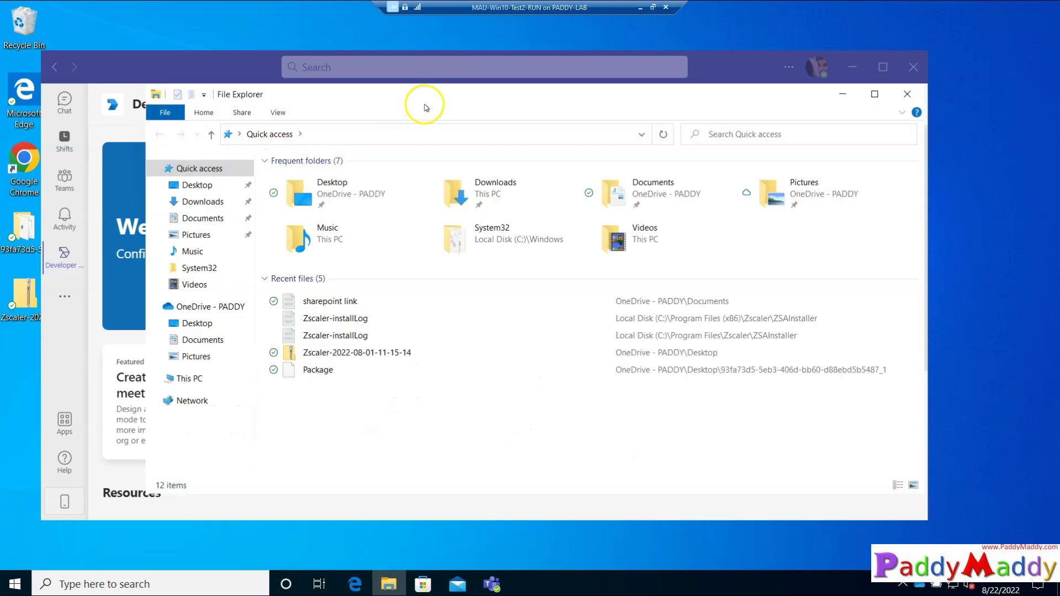
double_click(425, 98)
click(41, 291)
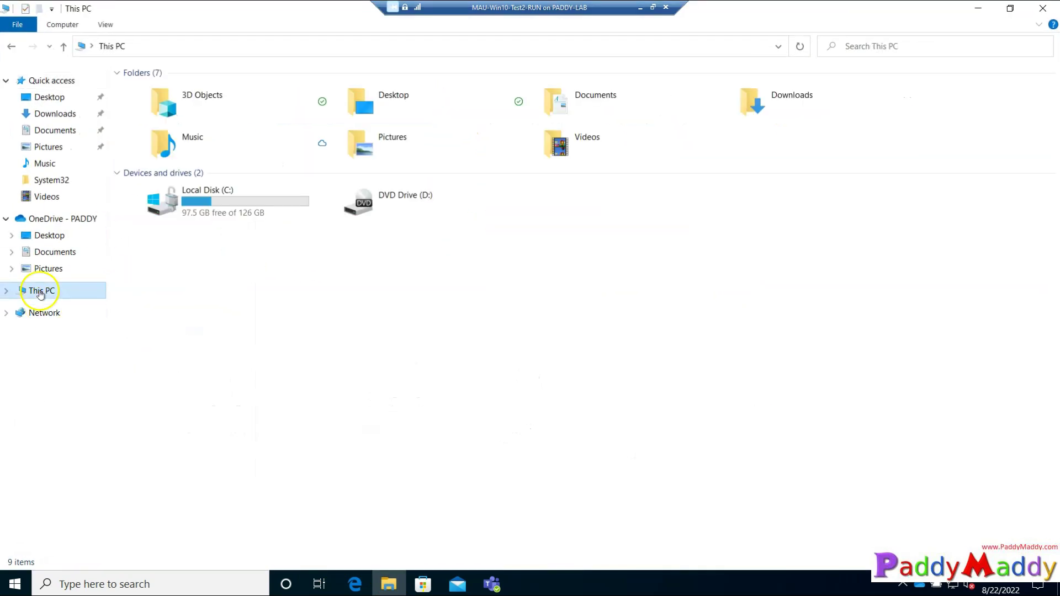
click(95, 217)
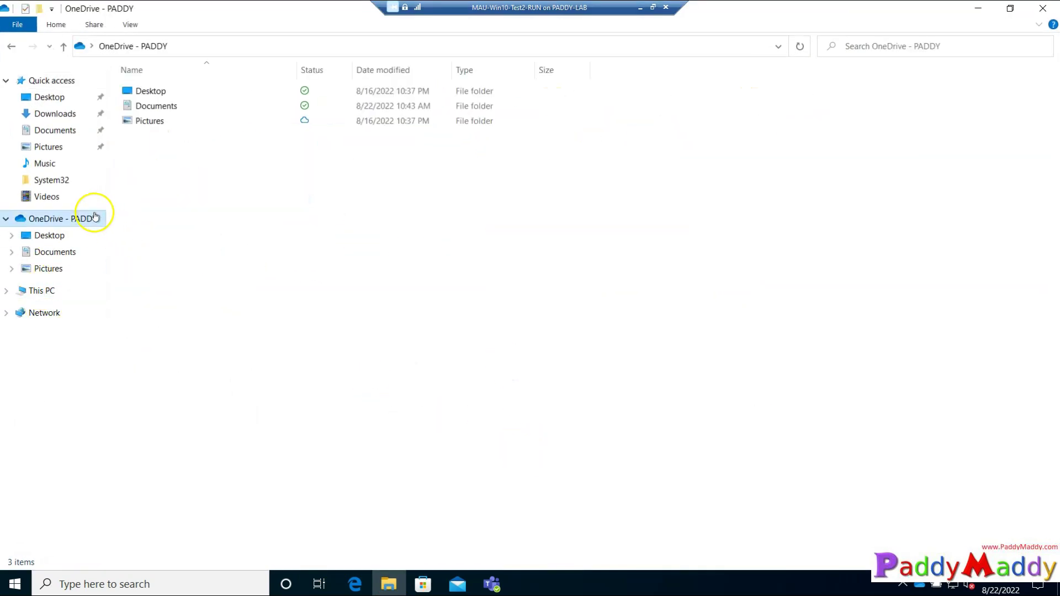
click(15, 585)
click(17, 514)
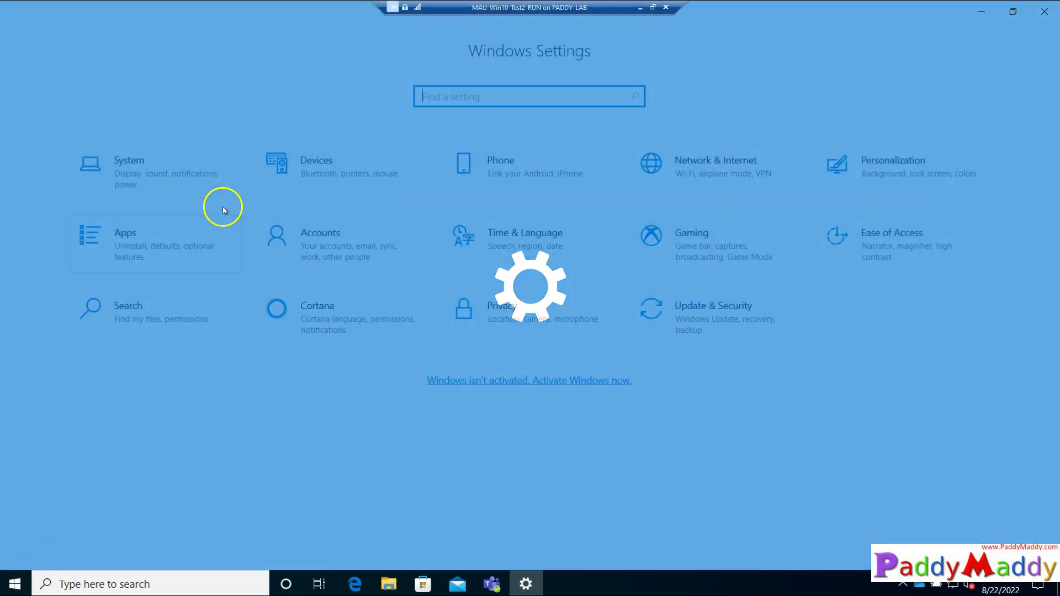
Step: Run a device sync for the connected Azure AD work account under Access work or school
click(322, 233)
click(137, 243)
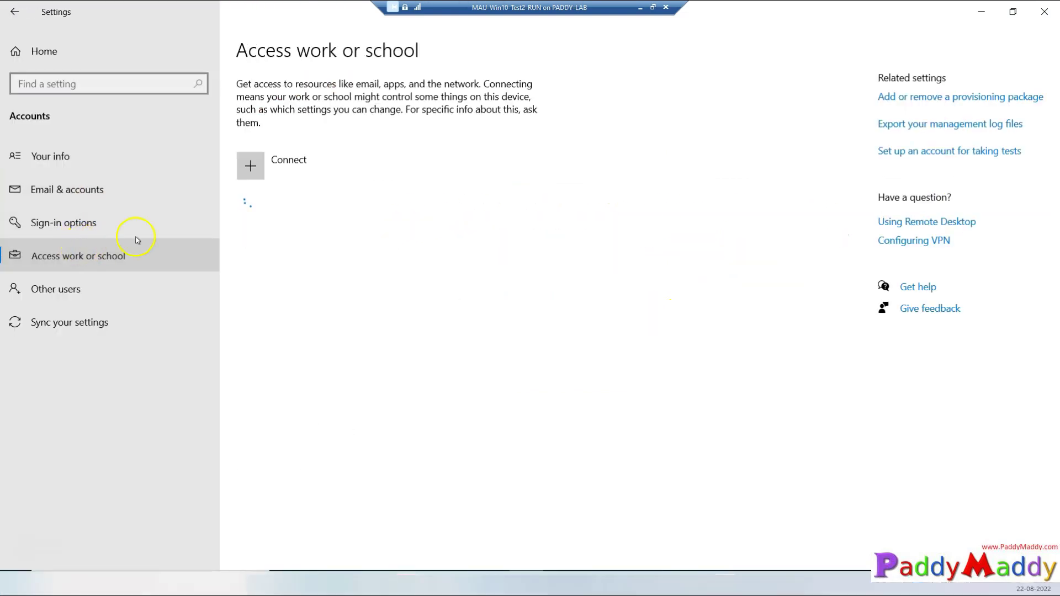
click(427, 222)
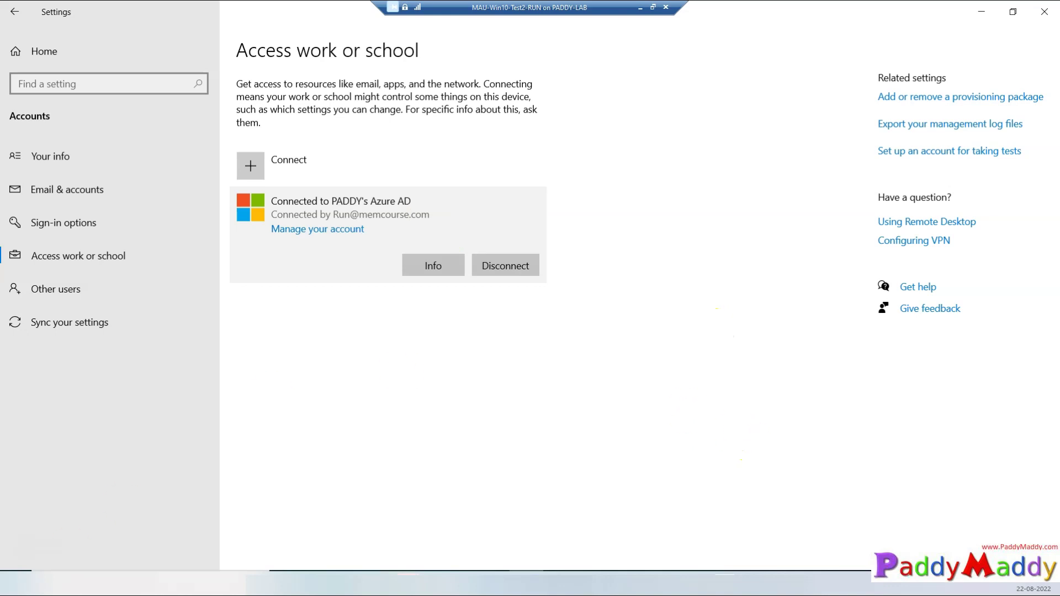
click(430, 267)
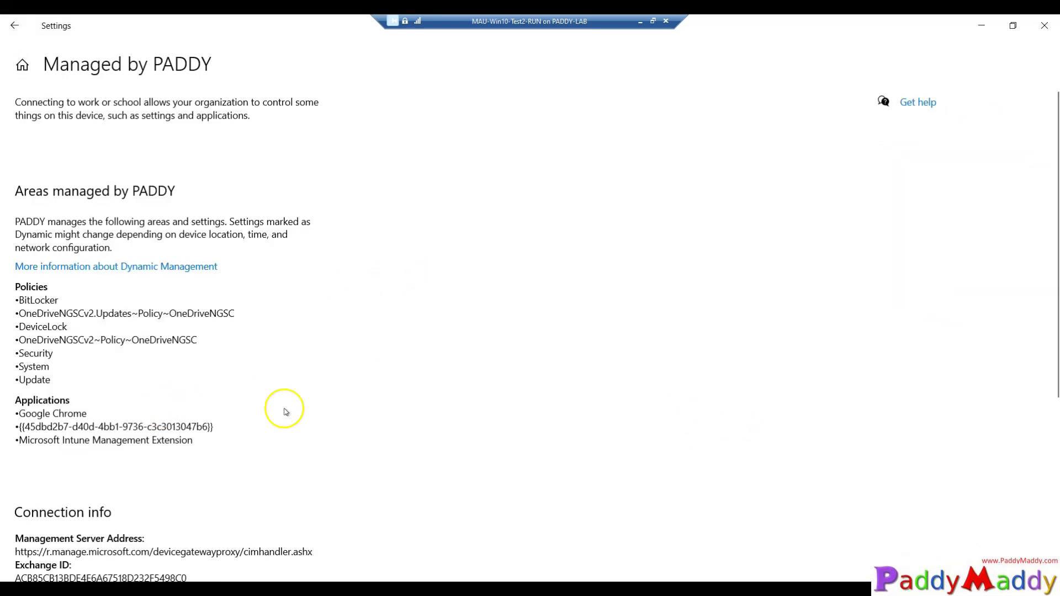
scroll(356, 411, down, 5)
scroll(356, 412, down, 1)
click(67, 441)
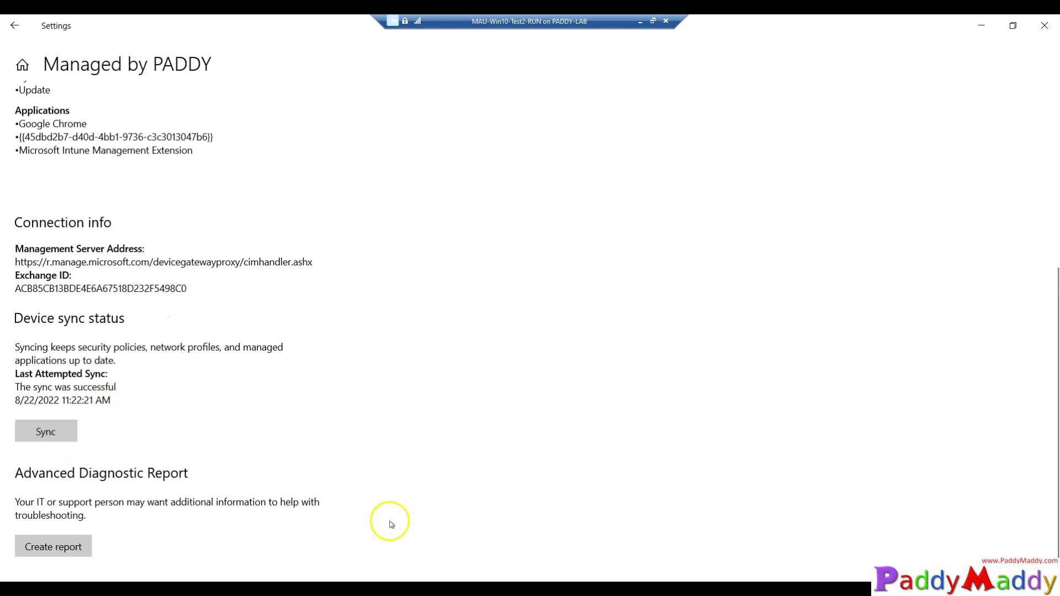
key(super+e)
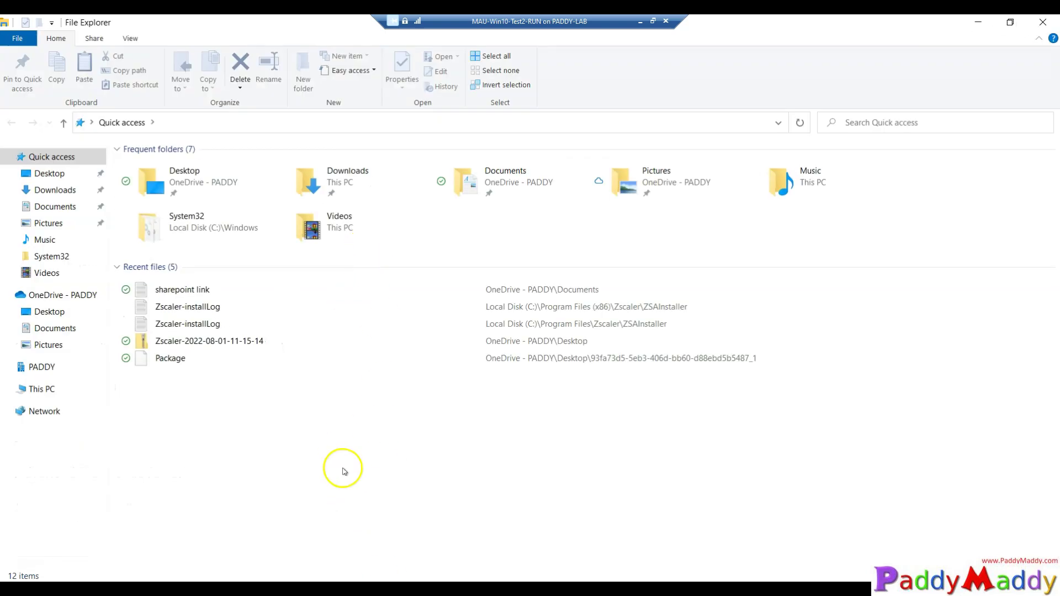
Step: Browse the organisation folder to confirm It Help Desk Site - Documents contains Deskdocs and Book
click(51, 363)
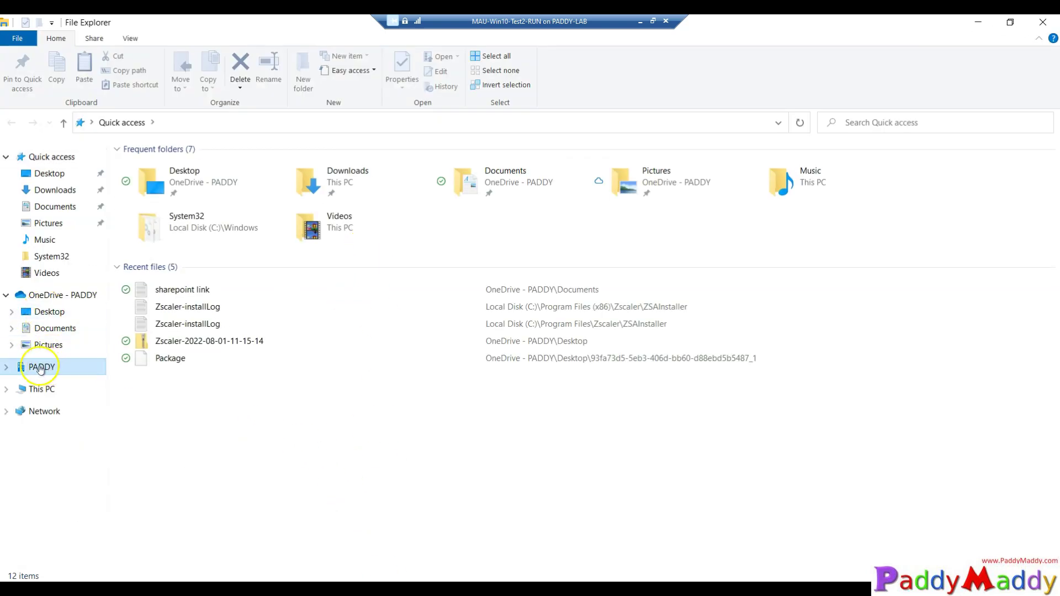
click(7, 366)
click(25, 383)
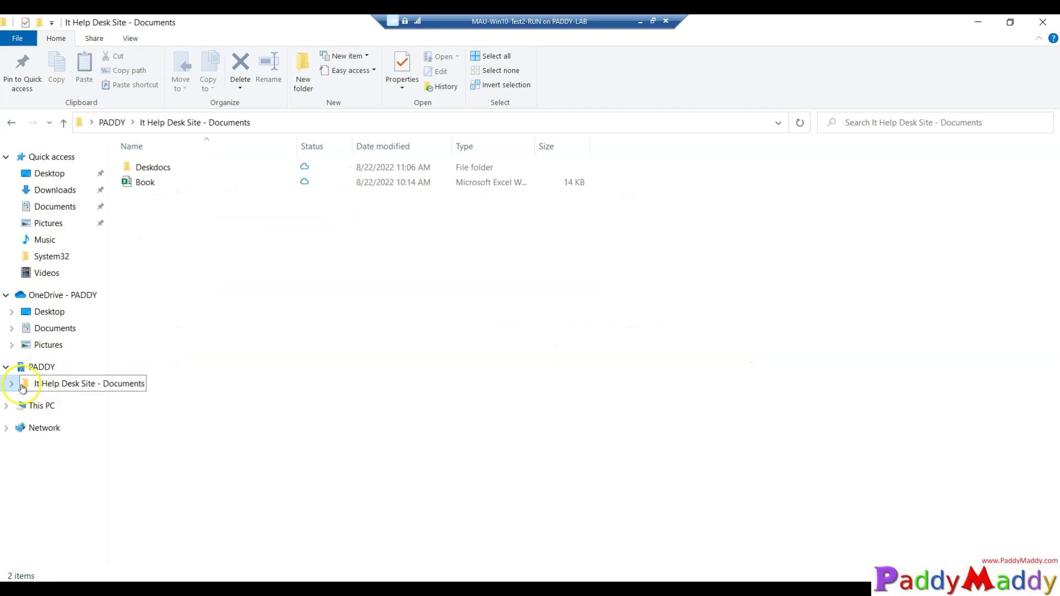
click(12, 383)
click(34, 367)
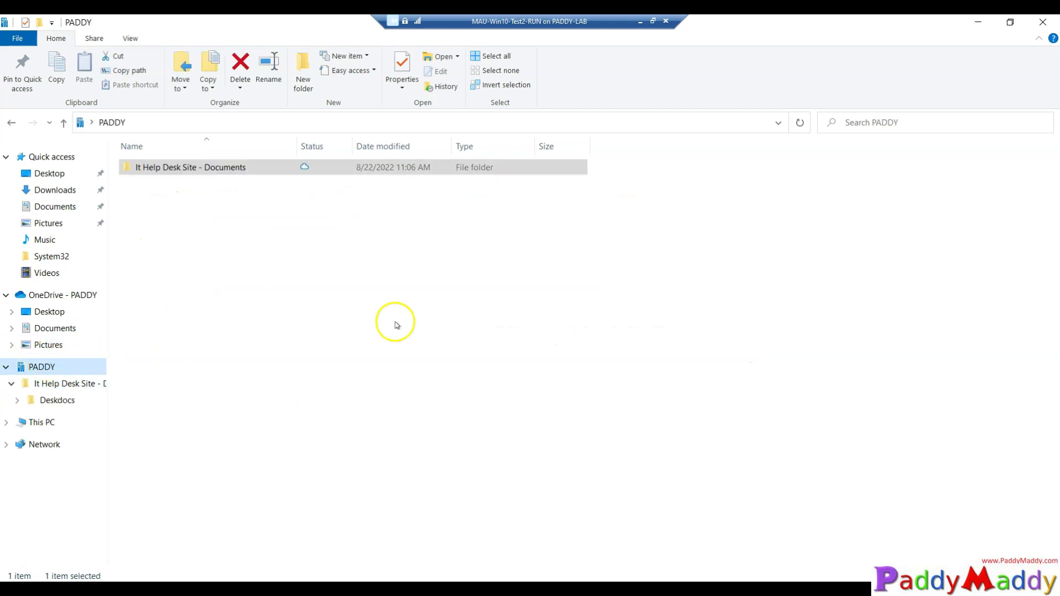
click(41, 295)
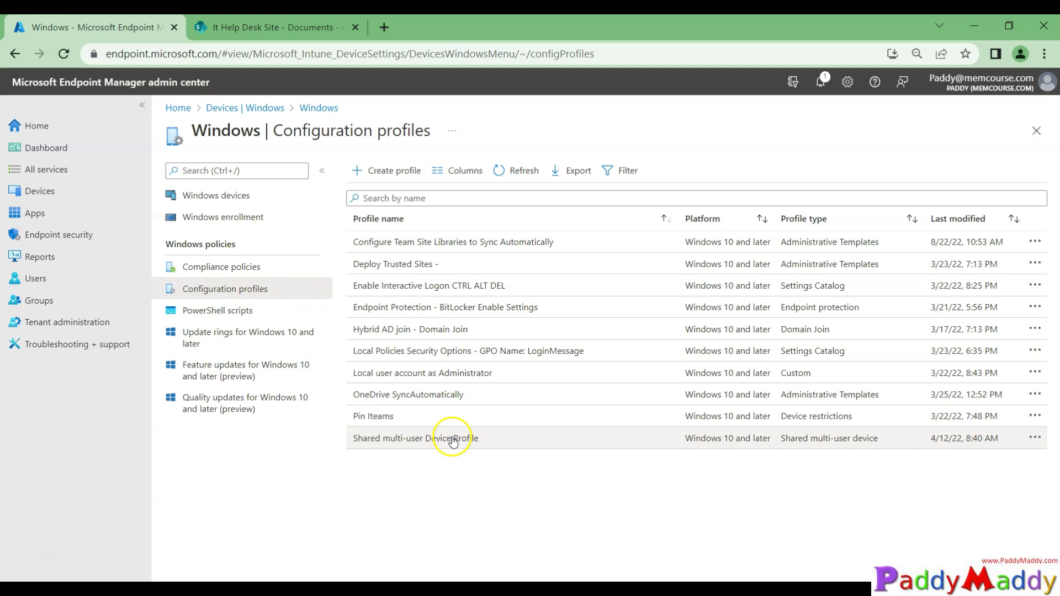
Step: View Device status for Configure Team Site Libraries to Sync Automatically, showing DESKTOP-PDSKGQ9 Succeeded
click(523, 242)
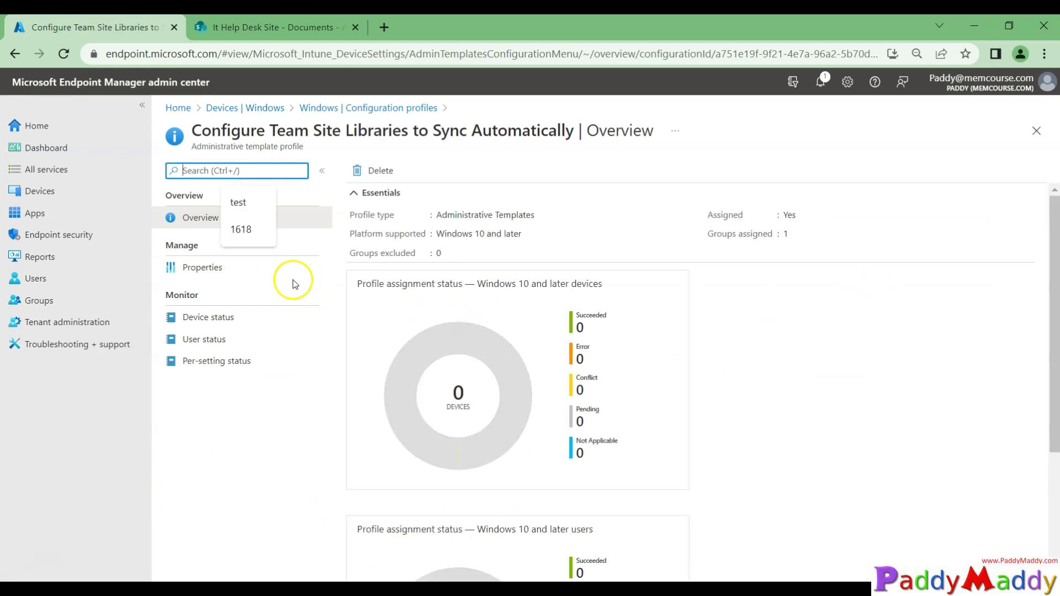
click(212, 316)
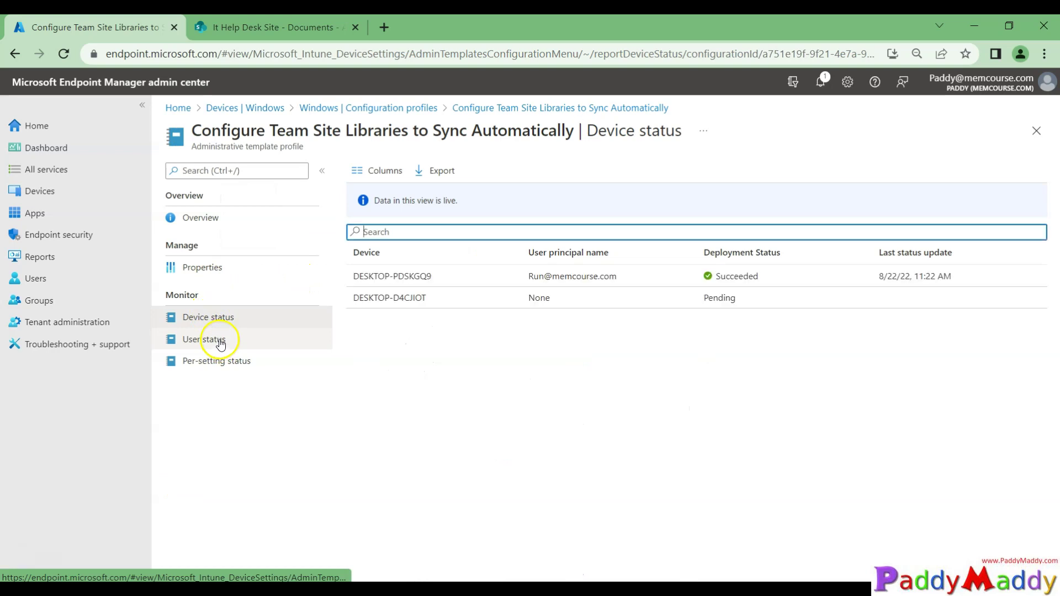
drag(373, 276, 816, 274)
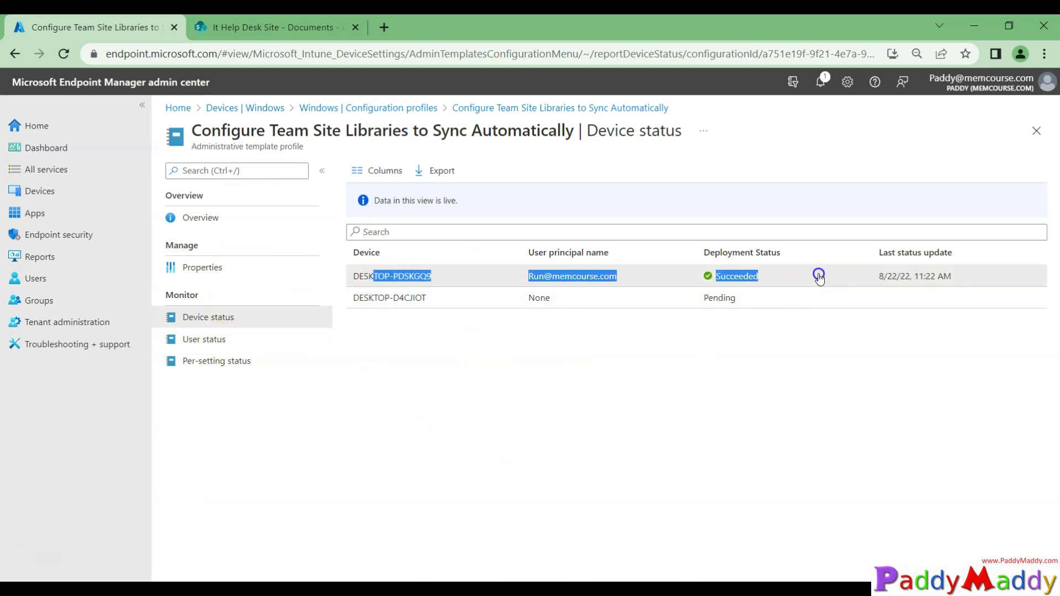
click(693, 453)
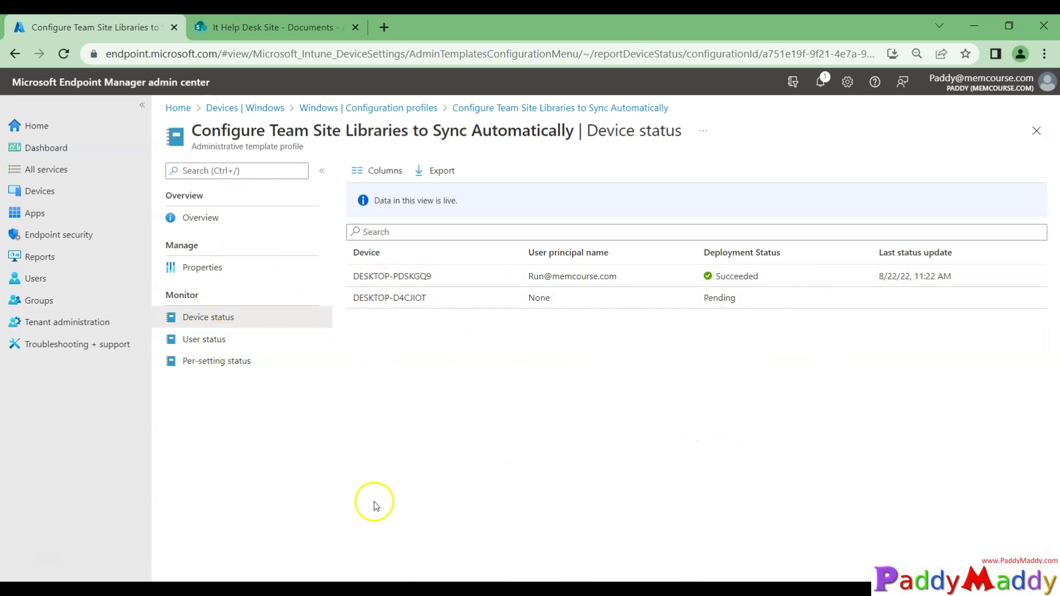